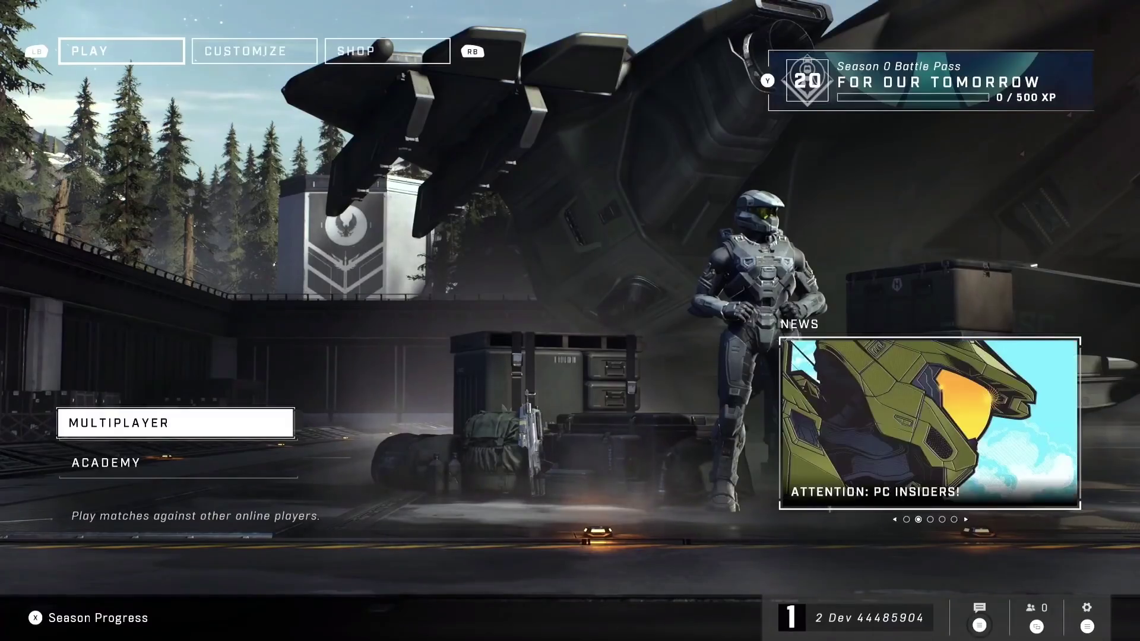
Open the game settings and examine the controller's general, movement and aiming options, including the inner and outer deadzones.
{"action": "key", "text": "Escape"}
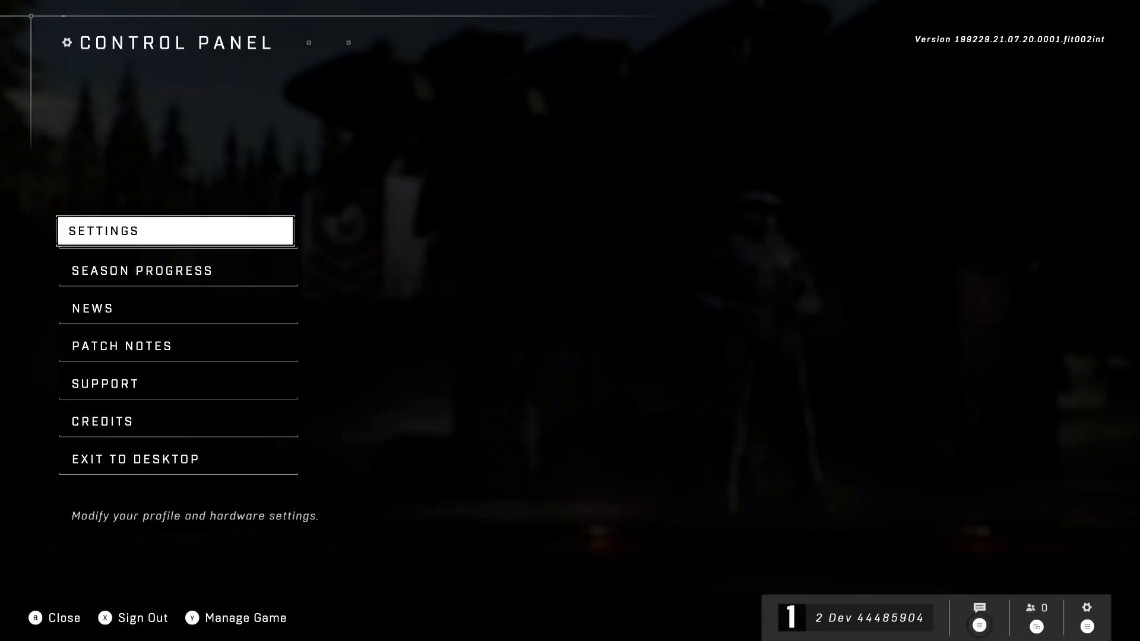
{"action": "key", "text": "Return"}
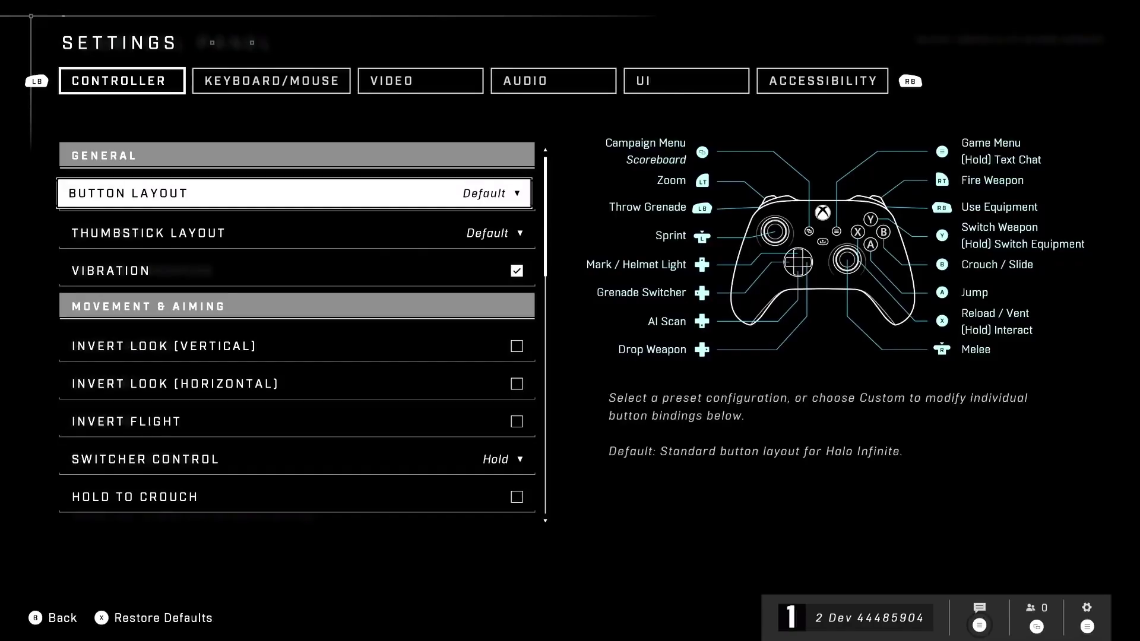
{"action": "key", "text": "Down"}
{"action": "key", "text": "Down"}
{"action": "key", "text": "Down"}
{"action": "key", "text": "Down"}
{"action": "key", "text": "Down"}
{"action": "key", "text": "Down"}
{"action": "key", "text": "Down"}
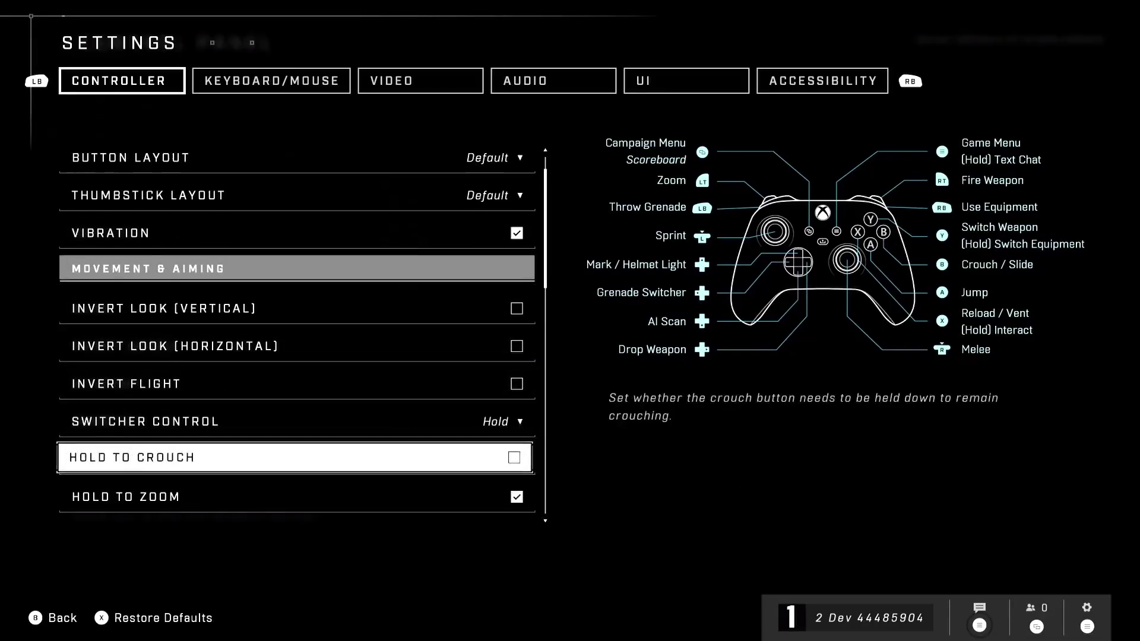
{"action": "key", "text": "Down"}
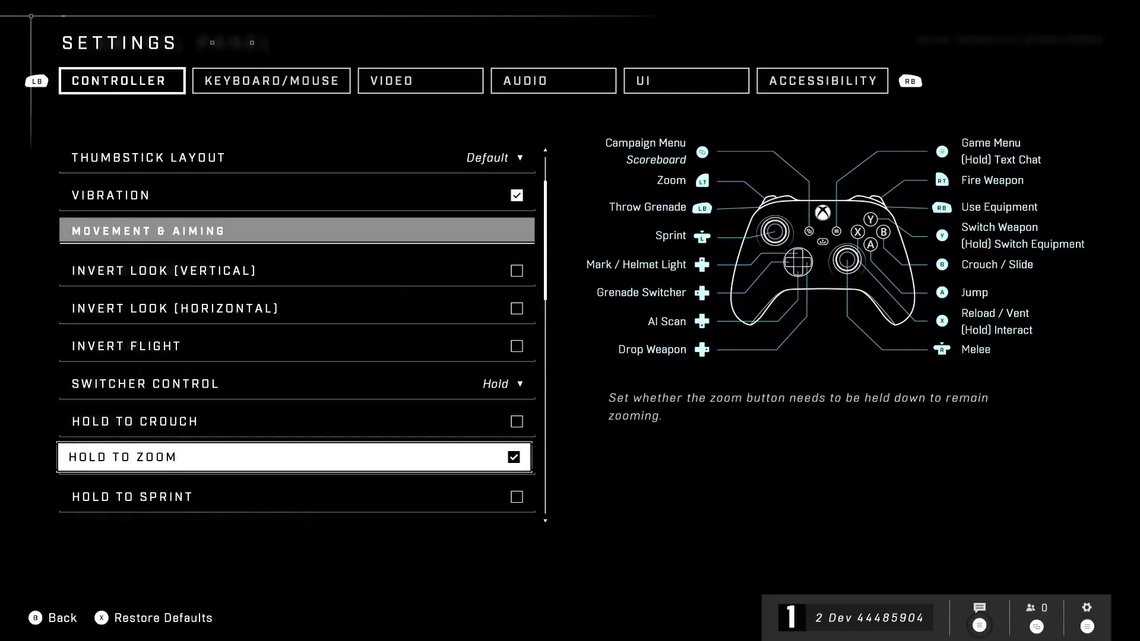
{"action": "key", "text": "Down"}
{"action": "key", "text": "Down"}
{"action": "key", "text": "Down"}
{"action": "key", "text": "Down"}
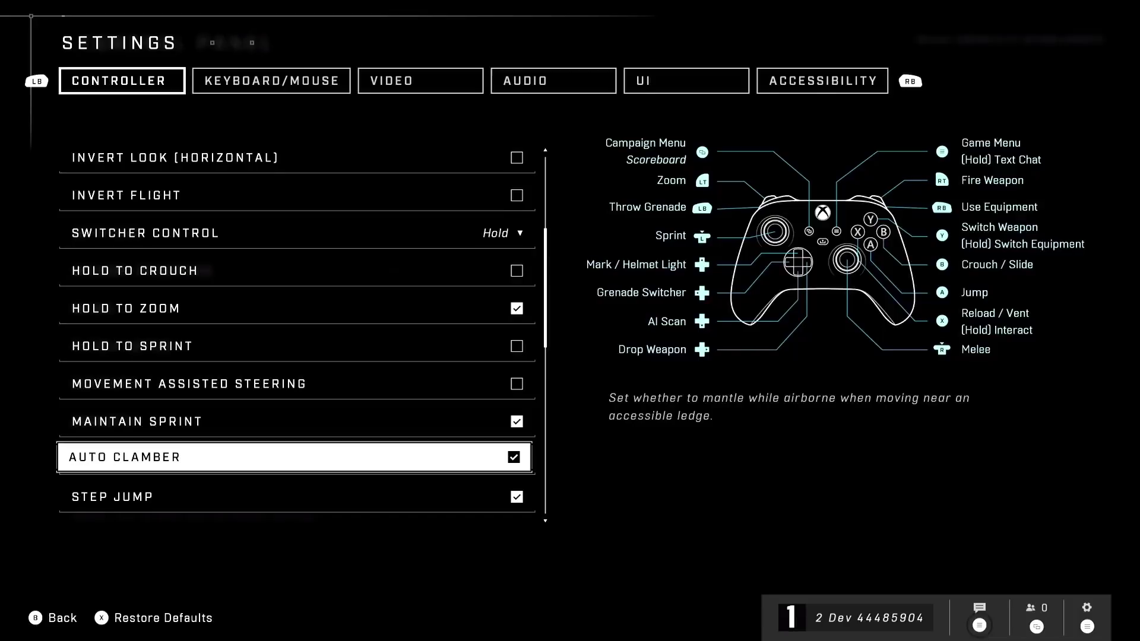
{"action": "key", "text": "Down"}
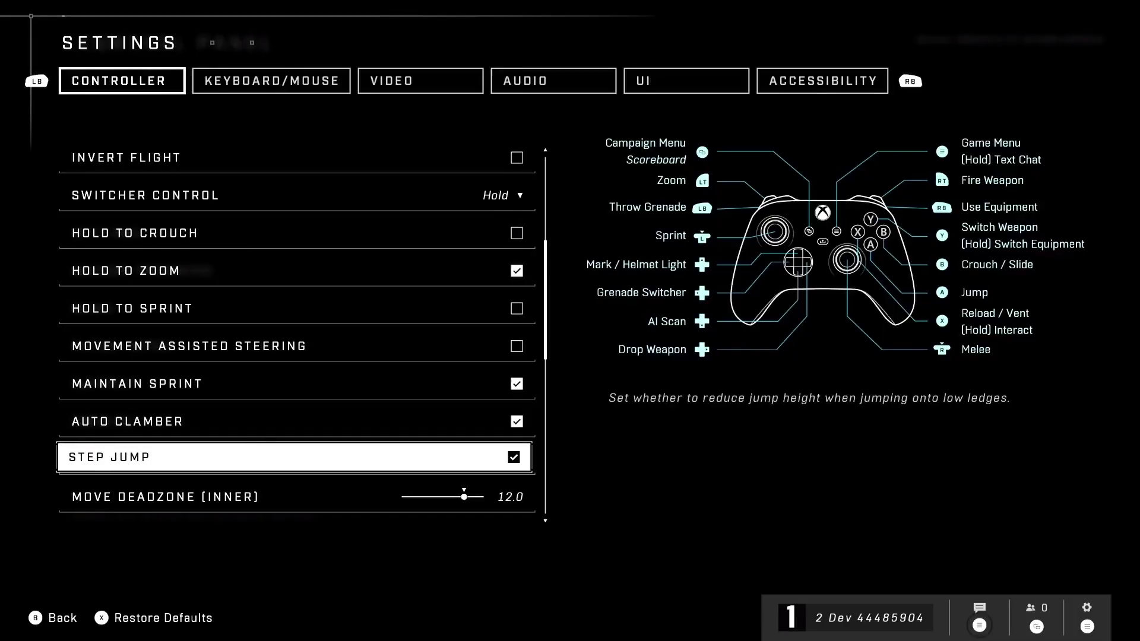
{"action": "key", "text": "Down"}
{"action": "key", "text": "Down"}
{"action": "key", "text": "Down"}
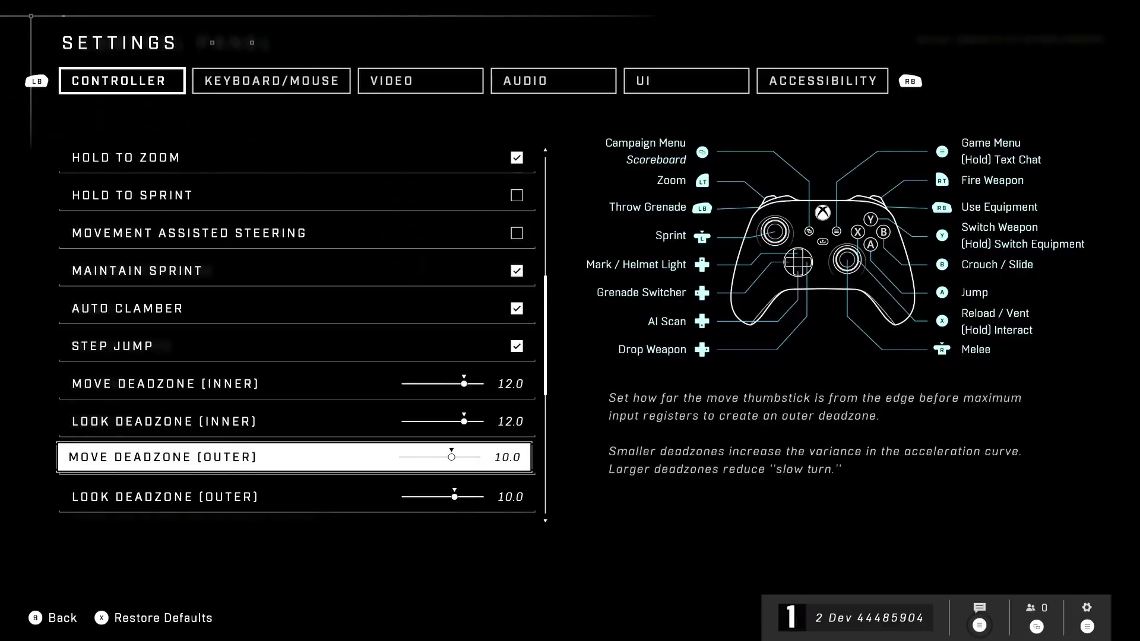
{"action": "key", "text": "Down"}
Review the controller's sensitivity and acceleration options, from look acceleration through the 10.0x zoom sensitivity.
{"action": "key", "text": "Down"}
{"action": "key", "text": "Down"}
{"action": "key", "text": "Down"}
{"action": "key", "text": "Down"}
{"action": "key", "text": "Down"}
{"action": "key", "text": "Down"}
{"action": "key", "text": "Down"}
{"action": "key", "text": "Down"}
{"action": "key", "text": "Down"}
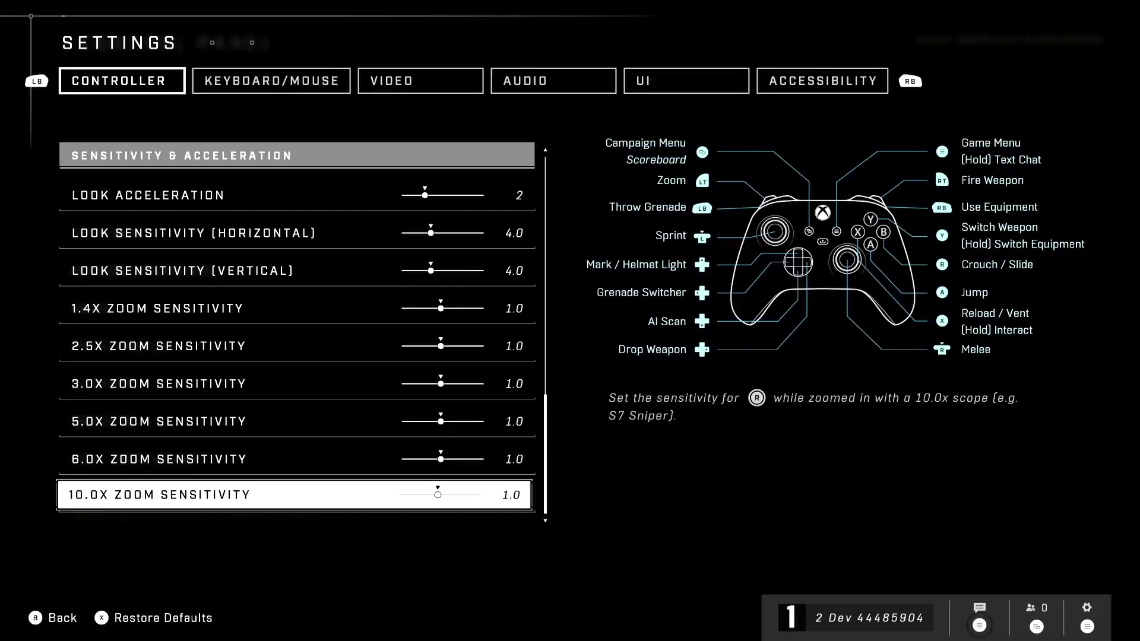
Switch to the keyboard and mouse settings and examine their movement and aiming options.
{"action": "key", "text": "e"}
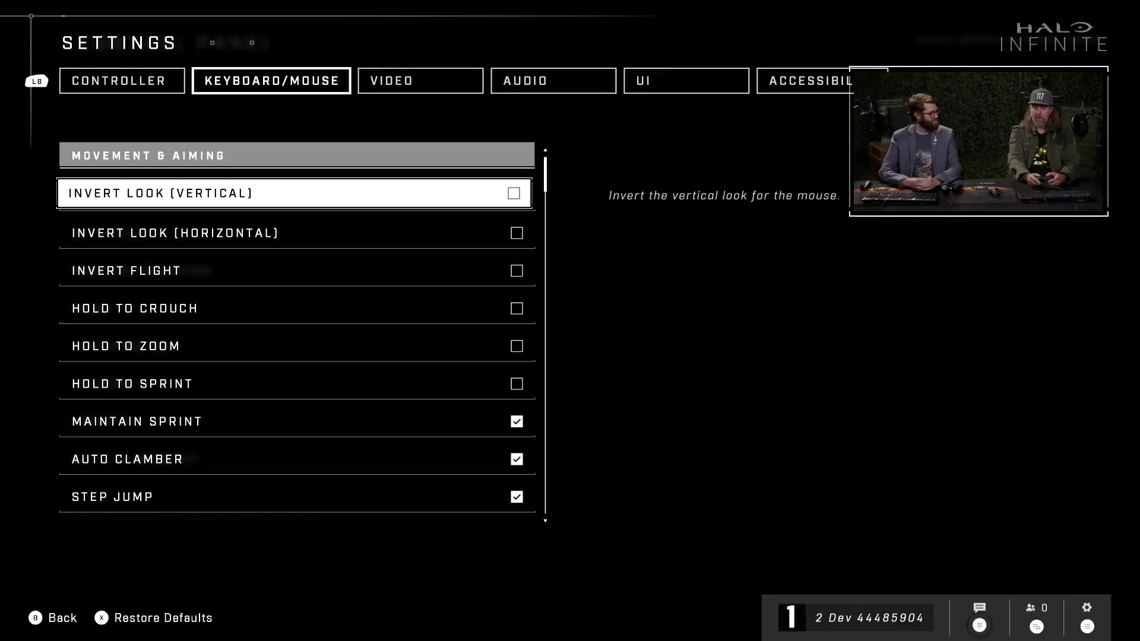
{"action": "key", "text": "Down"}
{"action": "key", "text": "Down"}
{"action": "key", "text": "Down"}
{"action": "key", "text": "Down"}
{"action": "key", "text": "Down"}
{"action": "key", "text": "Down"}
{"action": "key", "text": "Down"}
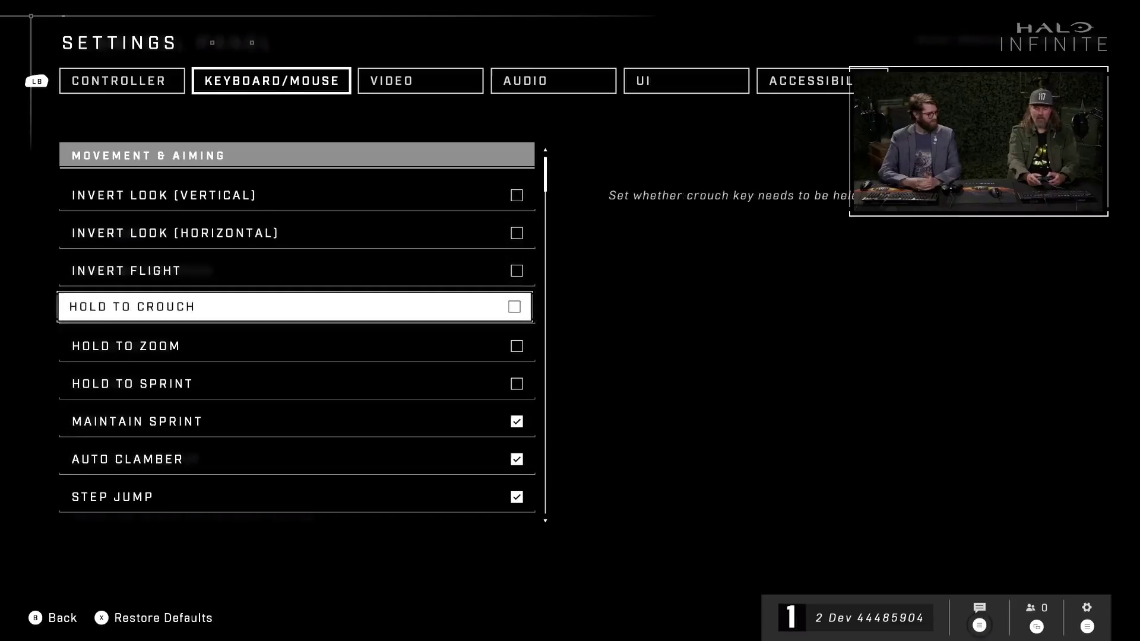
{"action": "key", "text": "Down"}
{"action": "key", "text": "Down"}
{"action": "key", "text": "Down"}
{"action": "key", "text": "Down"}
Examine the mouse sensitivity and acceleration options, including the sensitivity scales and per-zoom sensitivities.
{"action": "key", "text": "Down"}
{"action": "key", "text": "Down"}
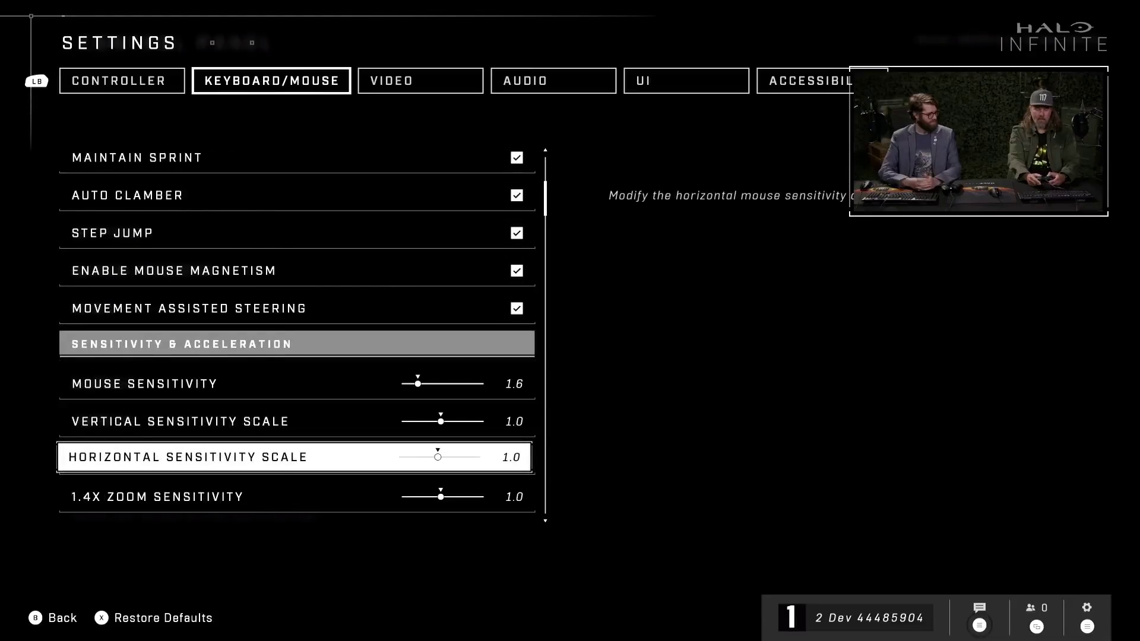
{"action": "key", "text": "Down"}
{"action": "key", "text": "Down"}
{"action": "key", "text": "Down"}
{"action": "key", "text": "Down"}
{"action": "key", "text": "Down"}
{"action": "key", "text": "Down"}
{"action": "key", "text": "Down"}
{"action": "key", "text": "Down"}
{"action": "key", "text": "Down"}
{"action": "key", "text": "Down"}
{"action": "key", "text": "Down"}
{"action": "key", "text": "Down"}
{"action": "key", "text": "Down"}
{"action": "key", "text": "Down"}
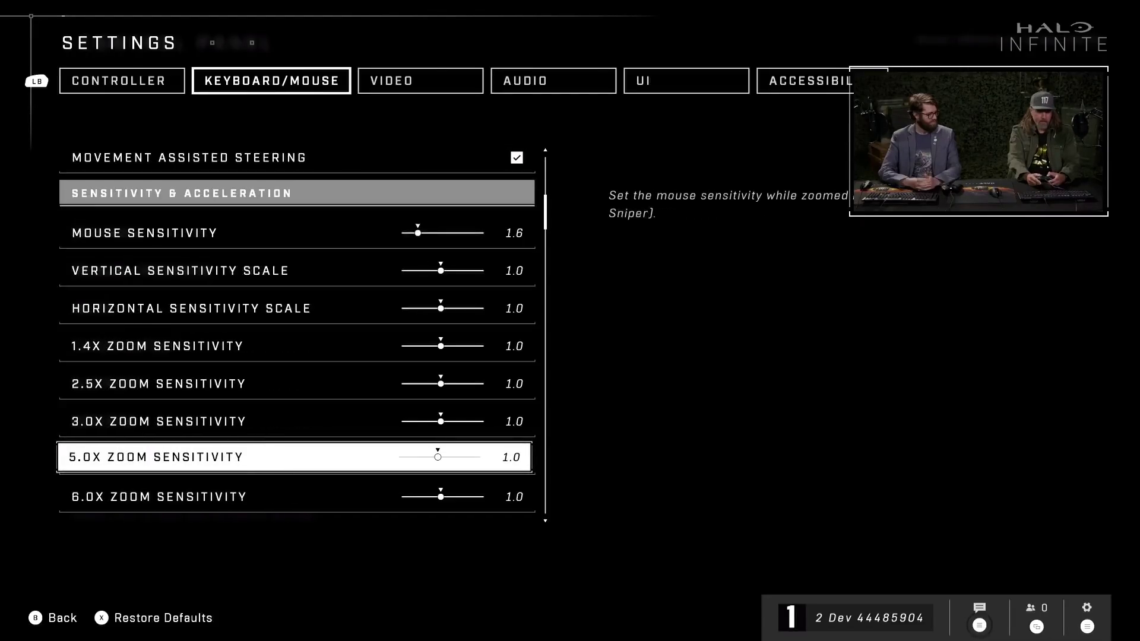
Examine the on-foot key bindings for movement, sprinting, firing, melee, reloading, and switching, dropping or interacting with weapons.
{"action": "key", "text": "Down"}
{"action": "key", "text": "Down"}
{"action": "key", "text": "Down"}
{"action": "key", "text": "Down"}
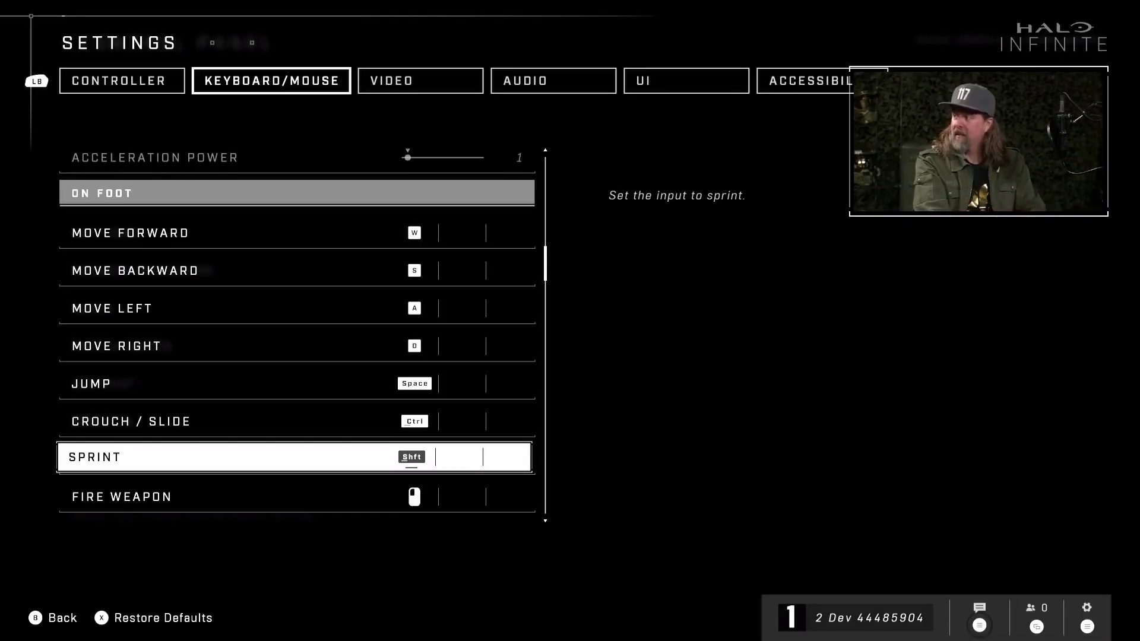
{"action": "key", "text": "Down"}
{"action": "key", "text": "Down"}
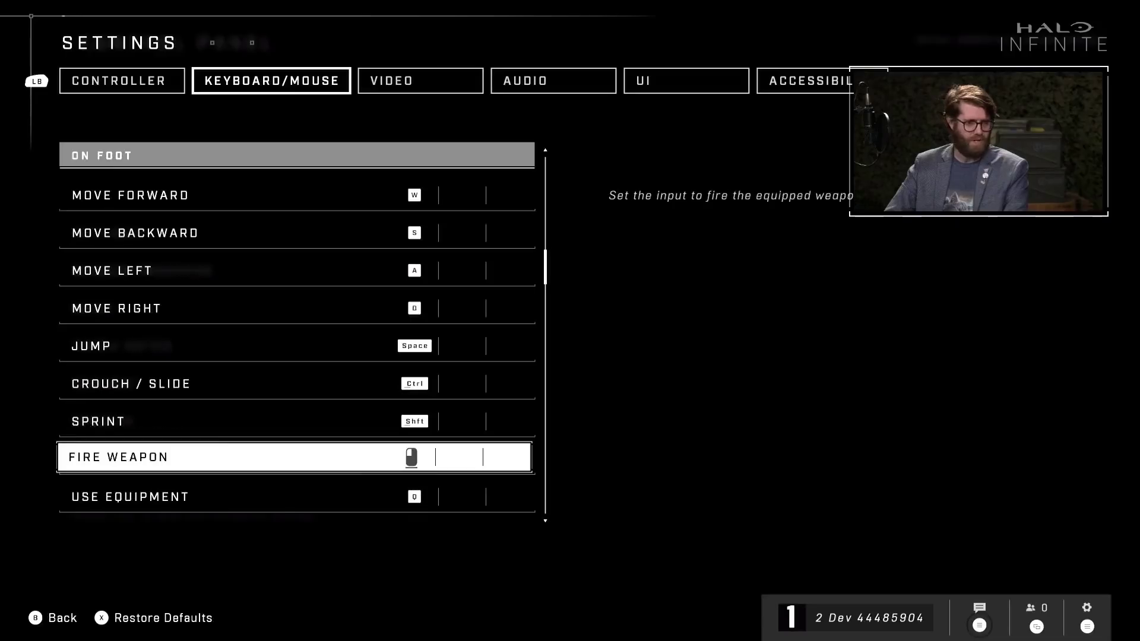
{"action": "key", "text": "Down"}
{"action": "key", "text": "Down"}
{"action": "key", "text": "Down"}
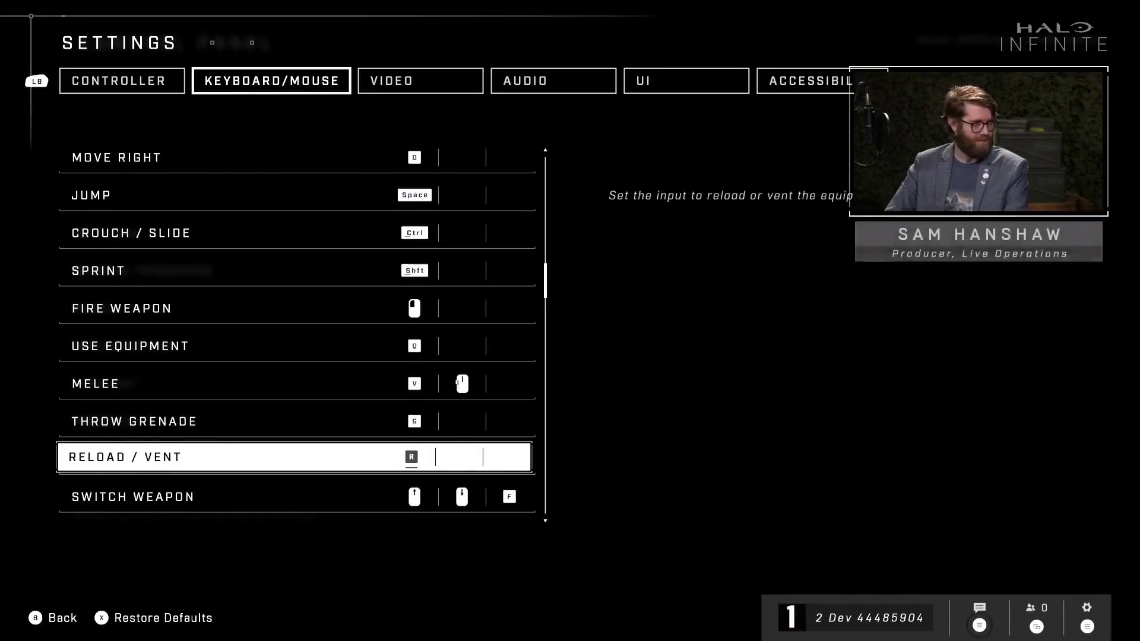
{"action": "key", "text": "Down"}
{"action": "key", "text": "Down"}
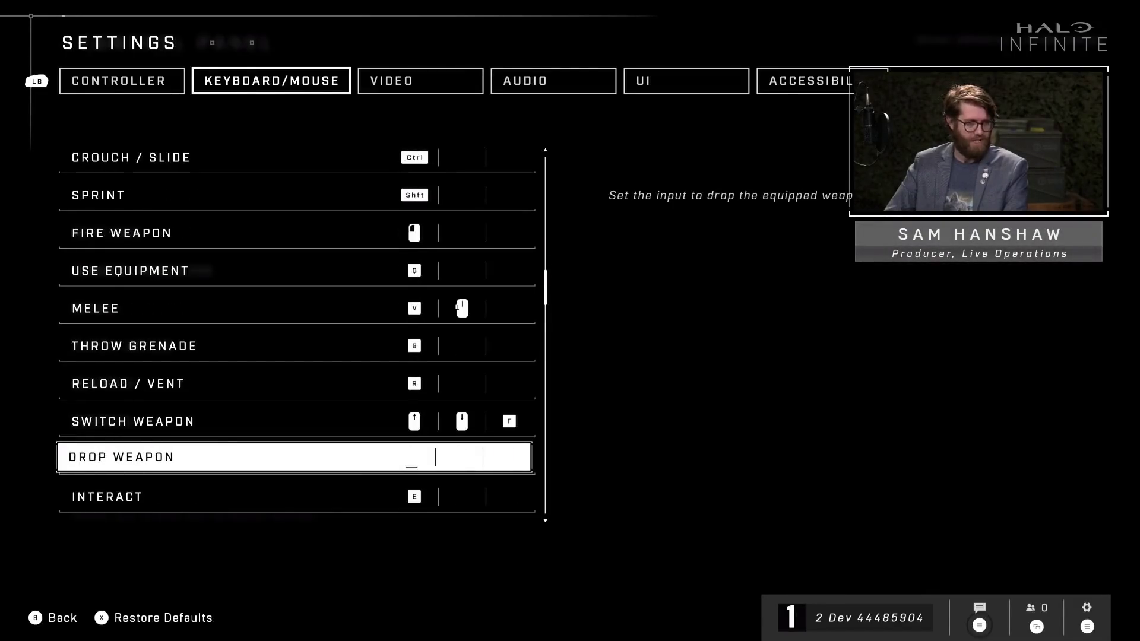
{"action": "key", "text": "Down"}
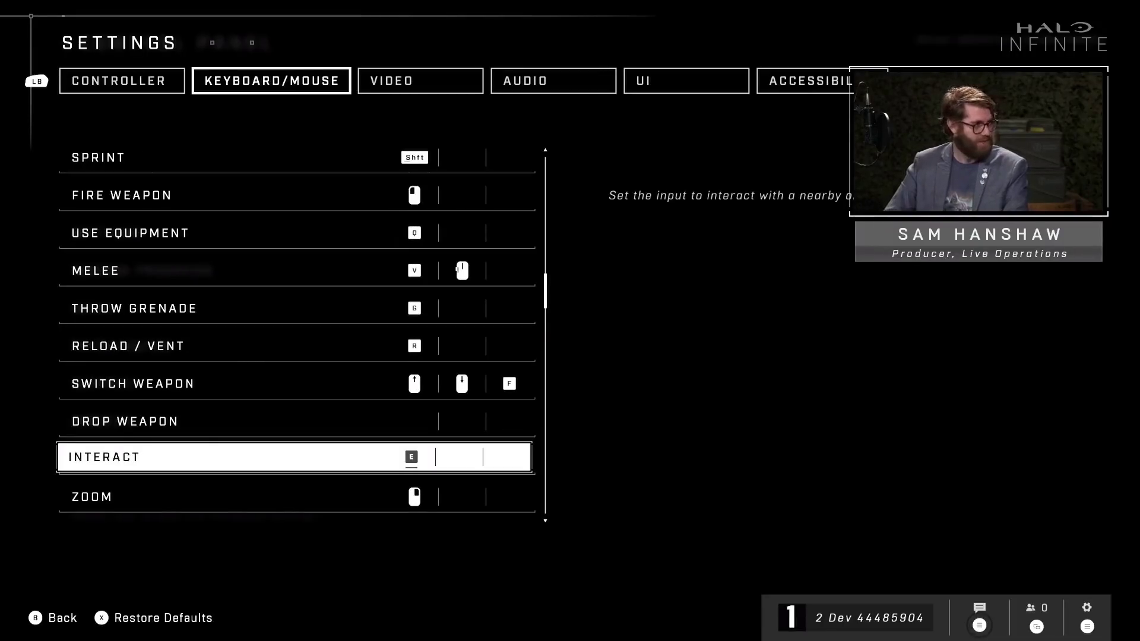
Examine the remaining on-foot key bindings, from Drop Weapon through grenades, AI Scan, Mark, helmet light and equipment.
{"action": "key", "text": "Up"}
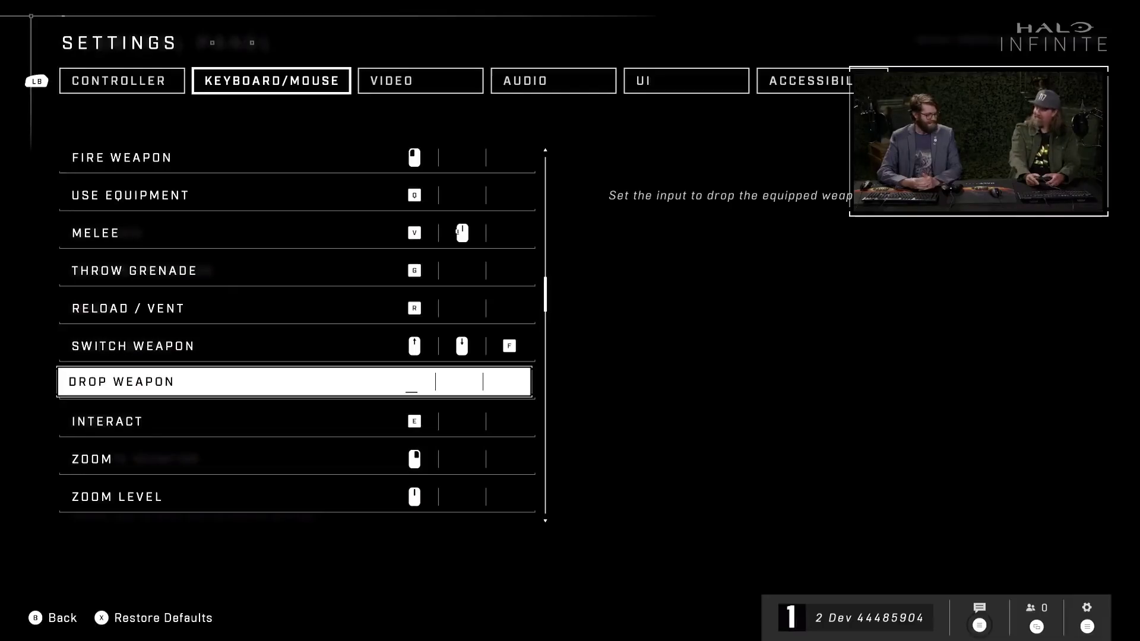
{"action": "key", "text": "Down"}
{"action": "key", "text": "Down"}
{"action": "key", "text": "Down"}
{"action": "key", "text": "Down"}
{"action": "key", "text": "Down"}
{"action": "key", "text": "Down"}
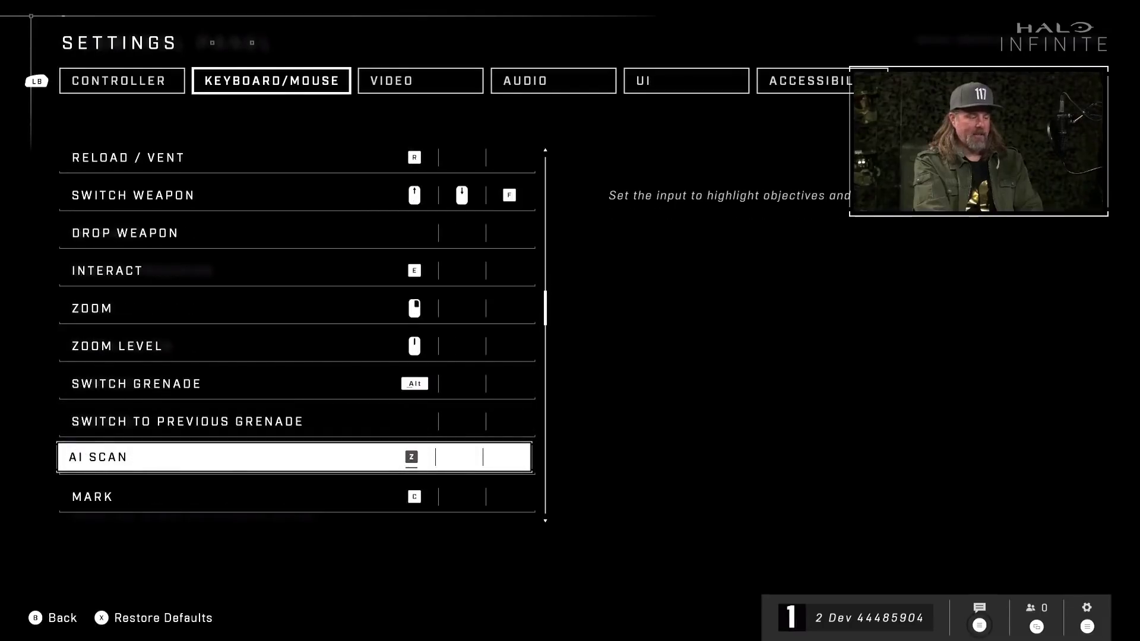
{"action": "key", "text": "Down"}
{"action": "key", "text": "Up"}
{"action": "key", "text": "Down"}
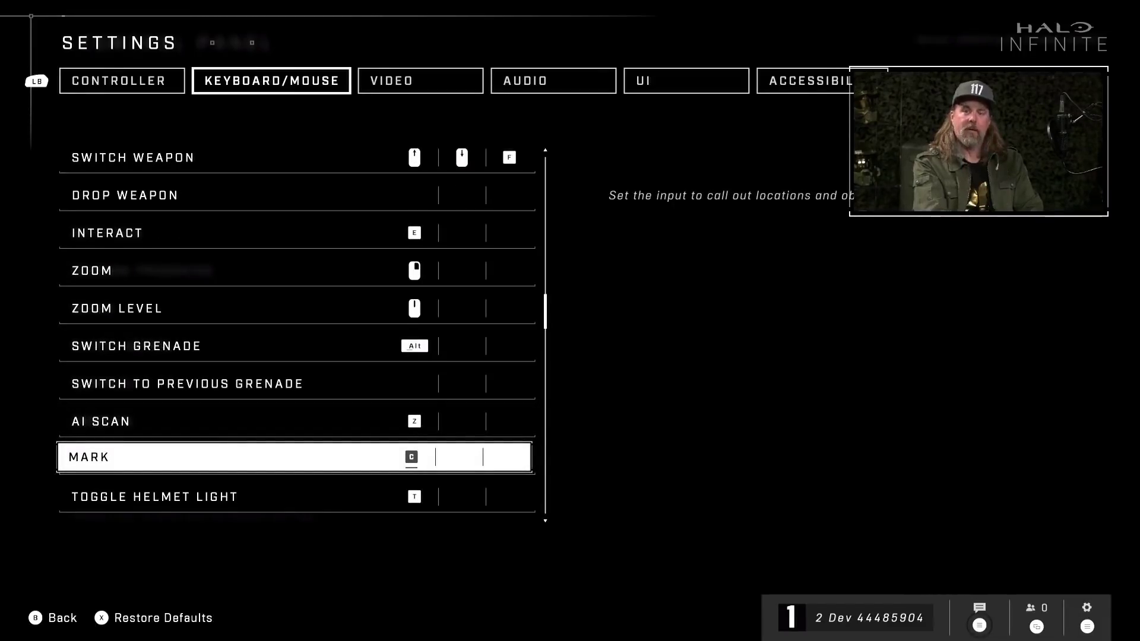
{"action": "key", "text": "Down"}
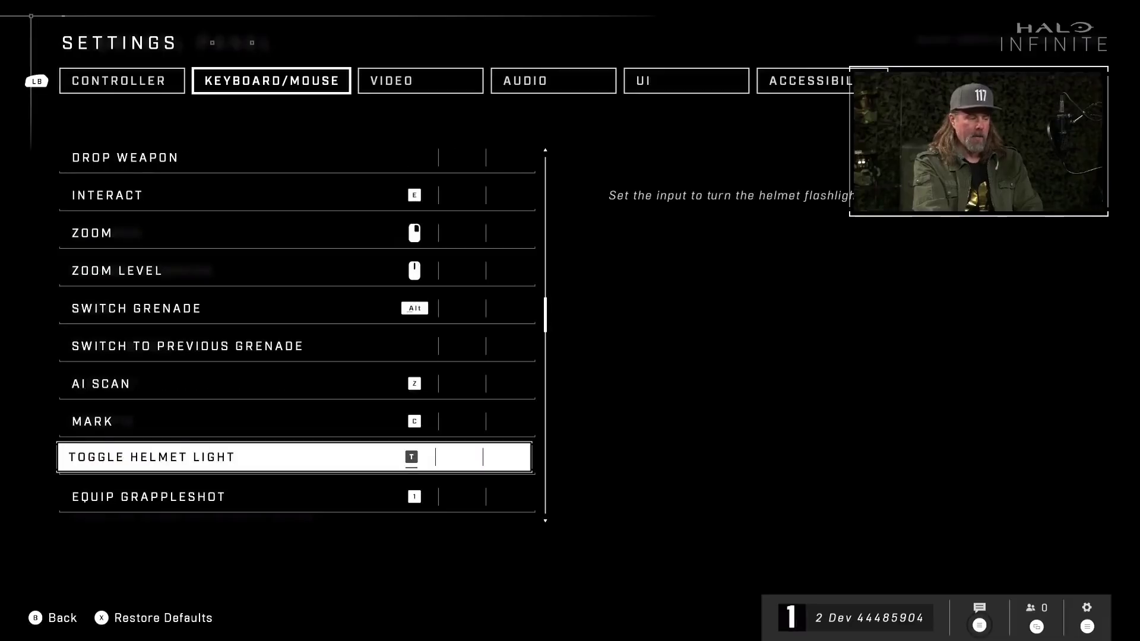
{"action": "key", "text": "Up"}
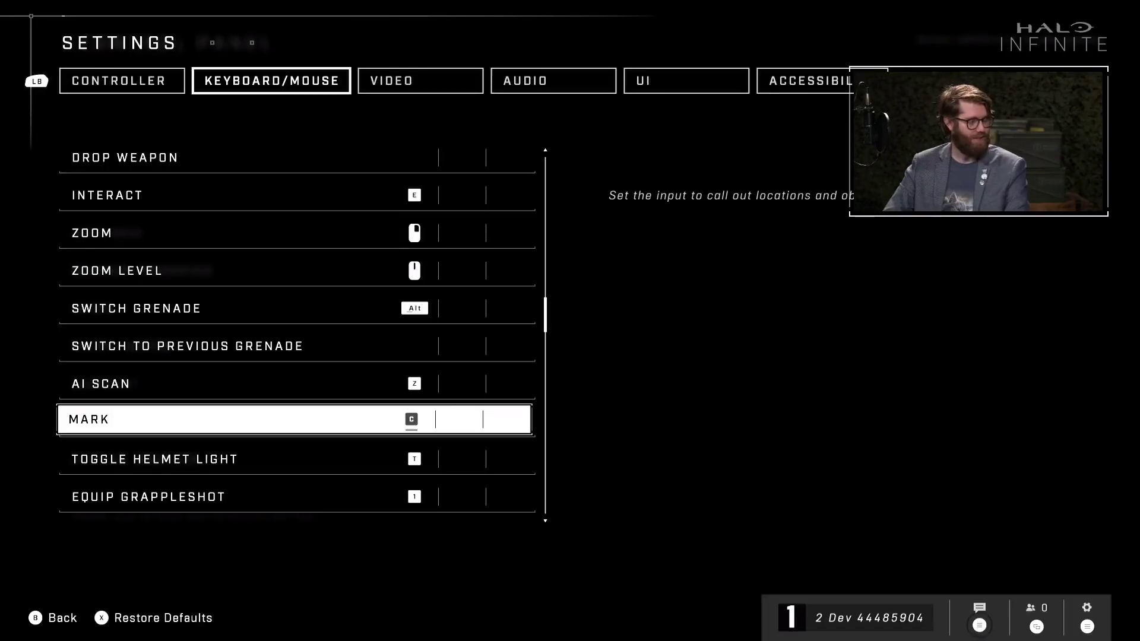
{"action": "key", "text": "Down"}
{"action": "key", "text": "Down"}
{"action": "key", "text": "Down"}
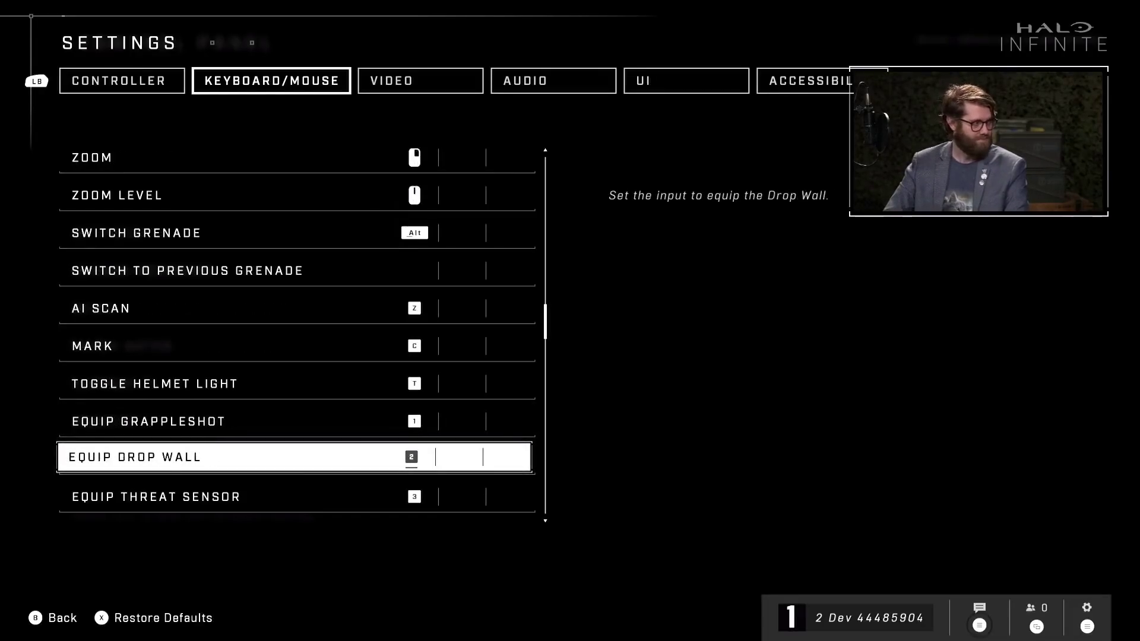
{"action": "key", "text": "Down"}
{"action": "key", "text": "Down"}
{"action": "key", "text": "Down"}
Review the vehicle key bindings, covering driving controls, weapons, grenades, AI Scan, Mark and equipment.
{"action": "key", "text": "Down"}
{"action": "key", "text": "Down"}
{"action": "key", "text": "Down"}
{"action": "key", "text": "Down"}
{"action": "key", "text": "Down"}
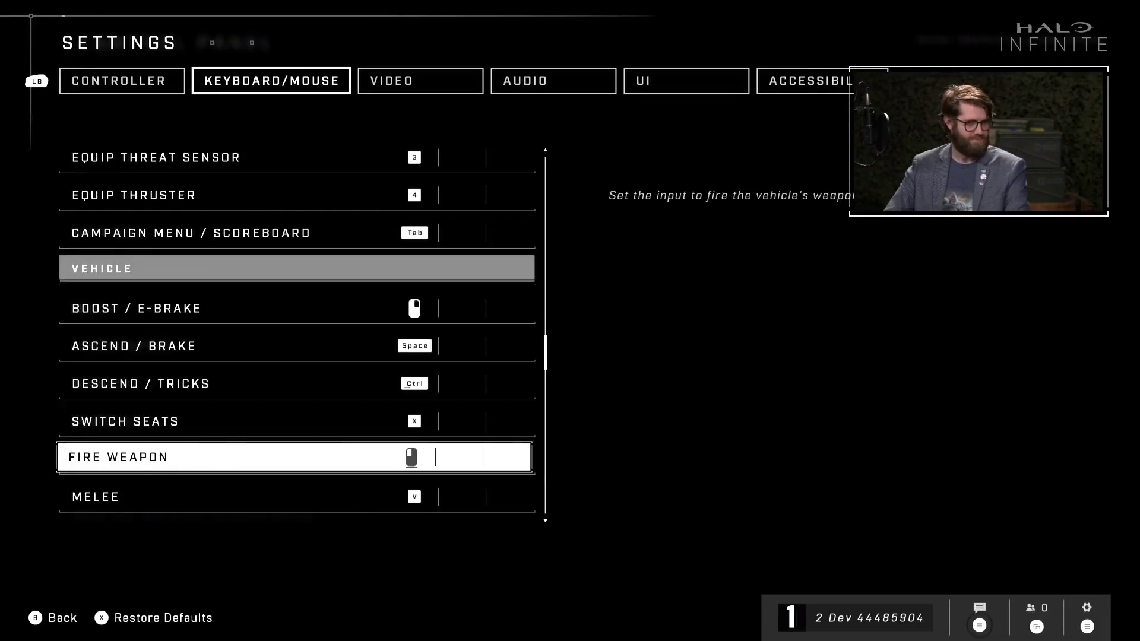
{"action": "key", "text": "Down"}
{"action": "key", "text": "Down"}
{"action": "key", "text": "Down"}
{"action": "key", "text": "Down"}
{"action": "key", "text": "Down"}
{"action": "key", "text": "Down"}
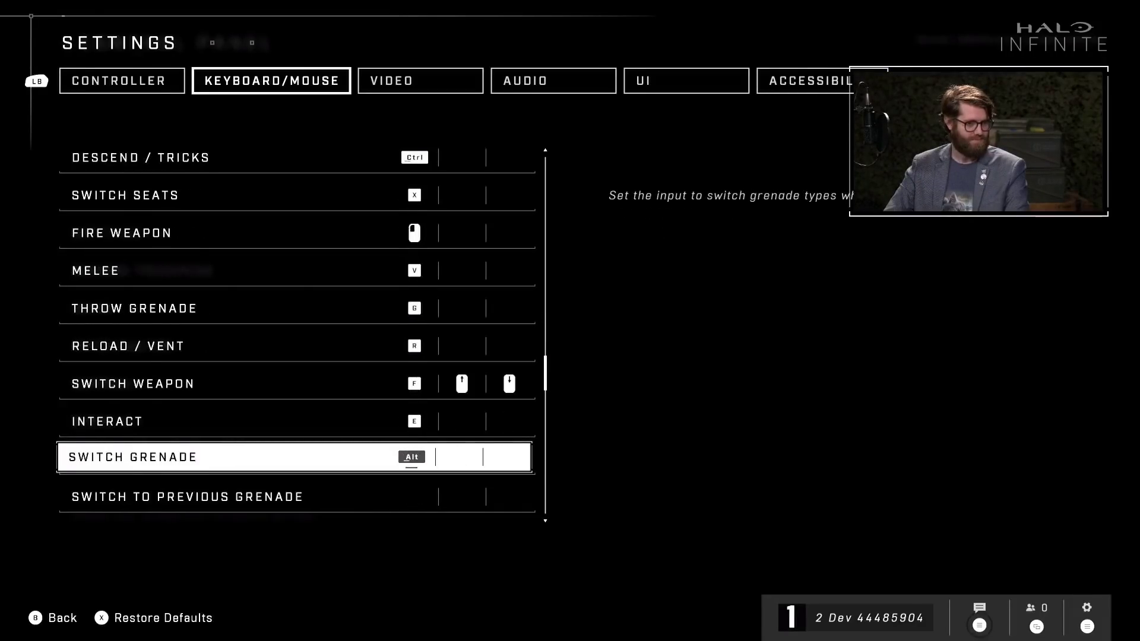
{"action": "key", "text": "Down"}
{"action": "key", "text": "Down"}
{"action": "key", "text": "Down"}
{"action": "key", "text": "Down"}
{"action": "key", "text": "Down"}
{"action": "key", "text": "Down"}
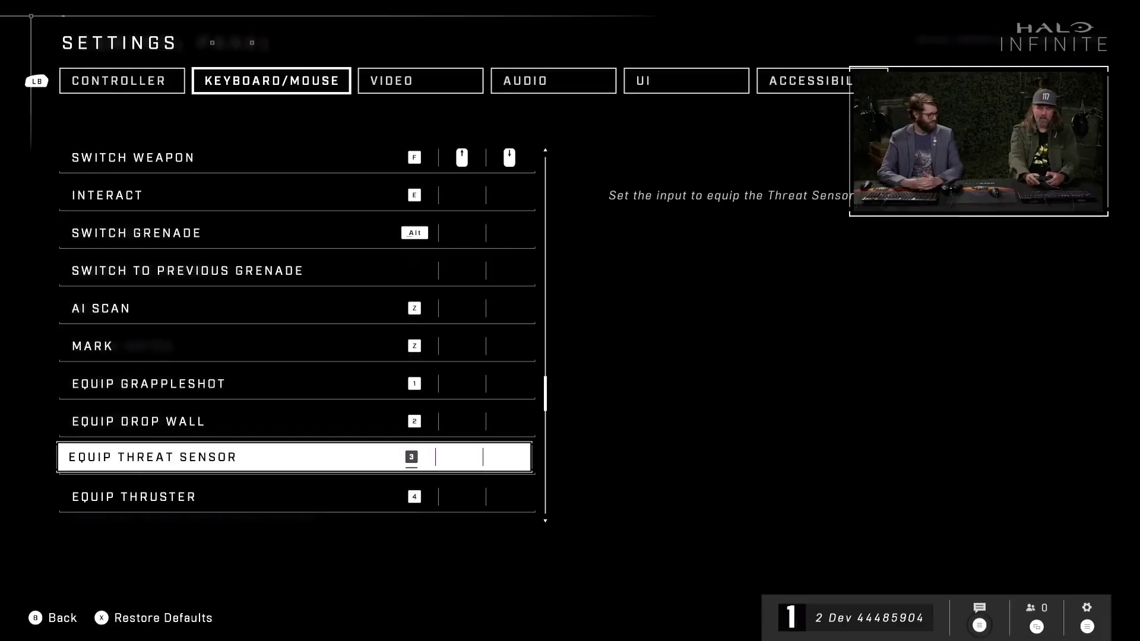
{"action": "key", "text": "Down"}
{"action": "key", "text": "Down"}
{"action": "key", "text": "Down"}
Set the field of view in the video display settings to 90°.
{"action": "key", "text": "e"}
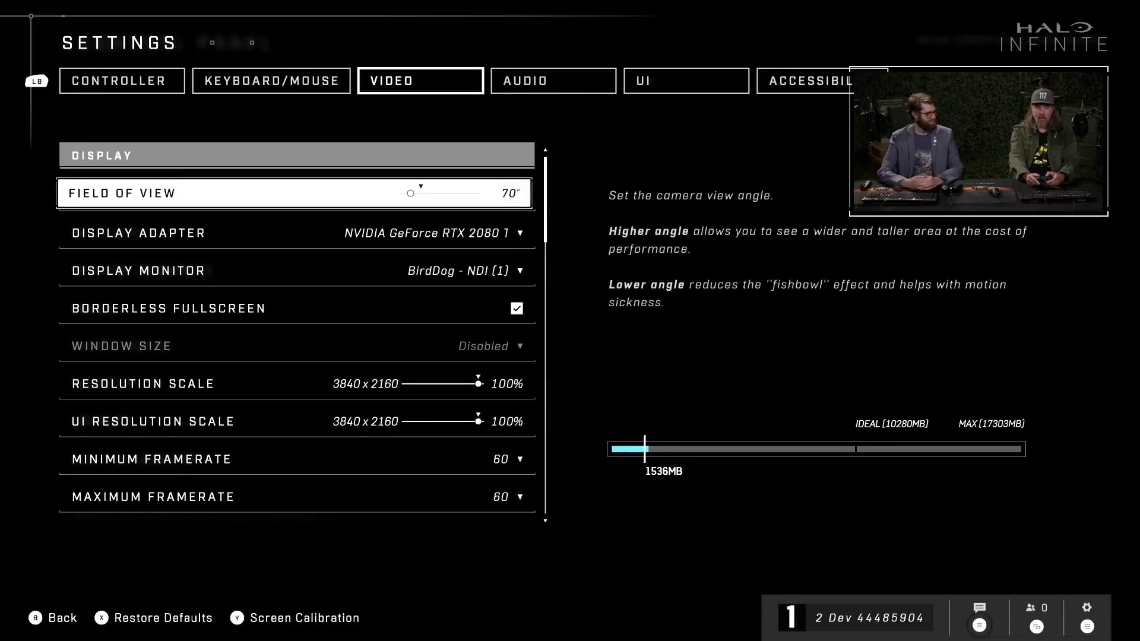
{"action": "key", "text": "Down"}
{"action": "key", "text": "Up"}
{"action": "key", "text": "Right"}
{"action": "key", "text": "Right"}
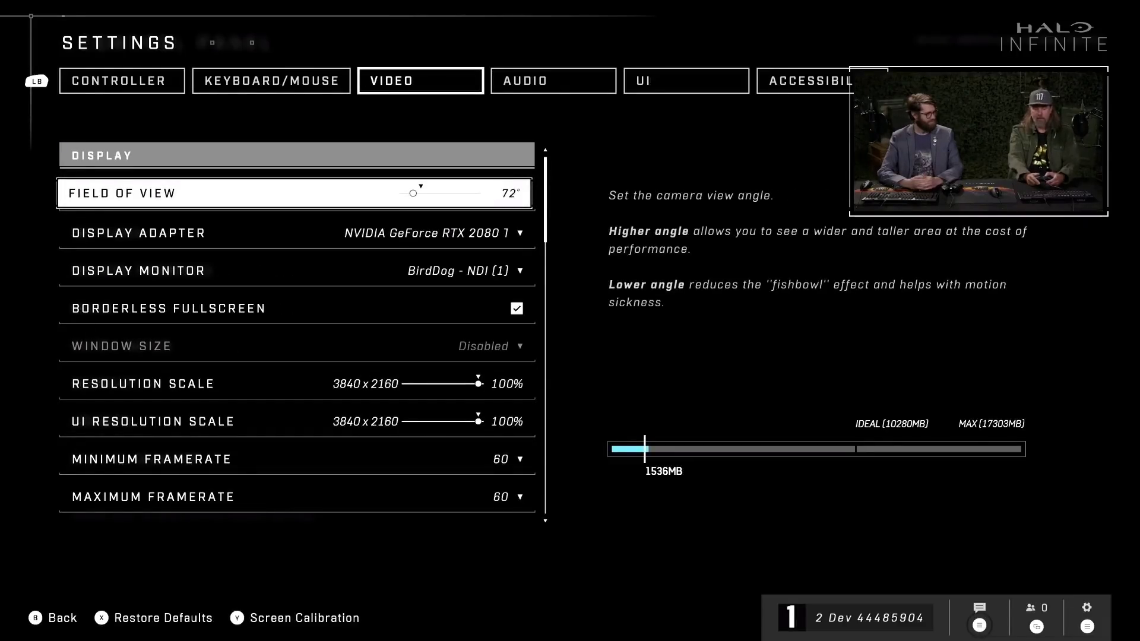
{"action": "key", "text": "Left"}
{"action": "key", "text": "Left"}
{"action": "key", "text": "Left"}
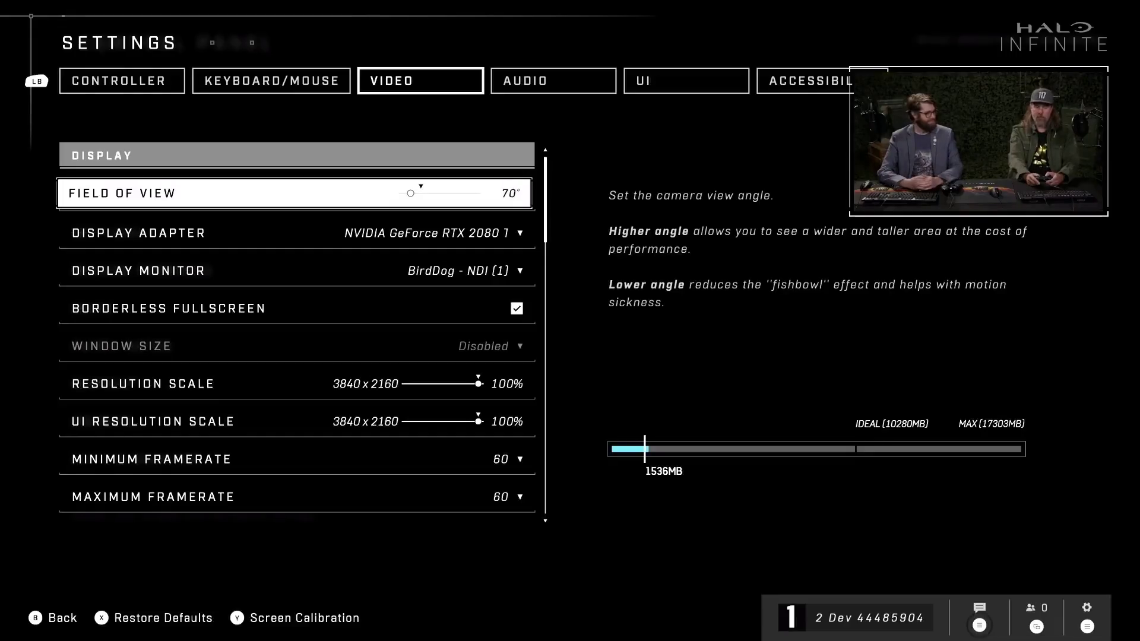
{"action": "key", "text": "Right"}
{"action": "key", "text": "Right"}
{"action": "key", "text": "Right"}
{"action": "key", "text": "Right"}
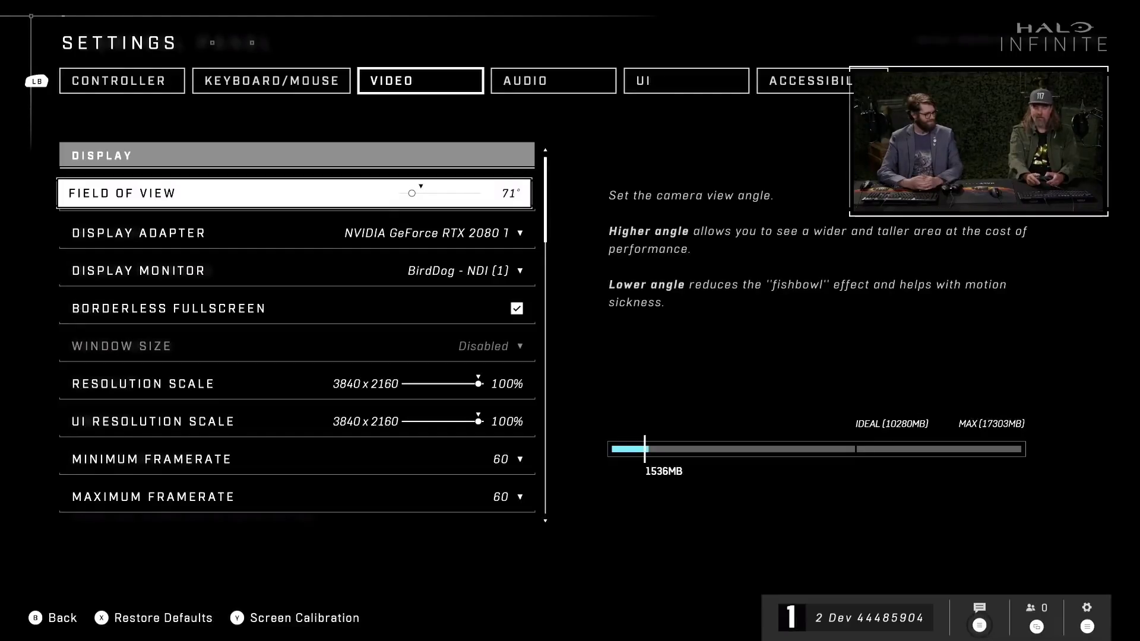
{"action": "key", "text": "Right"}
{"action": "key", "text": "Right"}
{"action": "key", "text": "Right"}
{"action": "key", "text": "Right"}
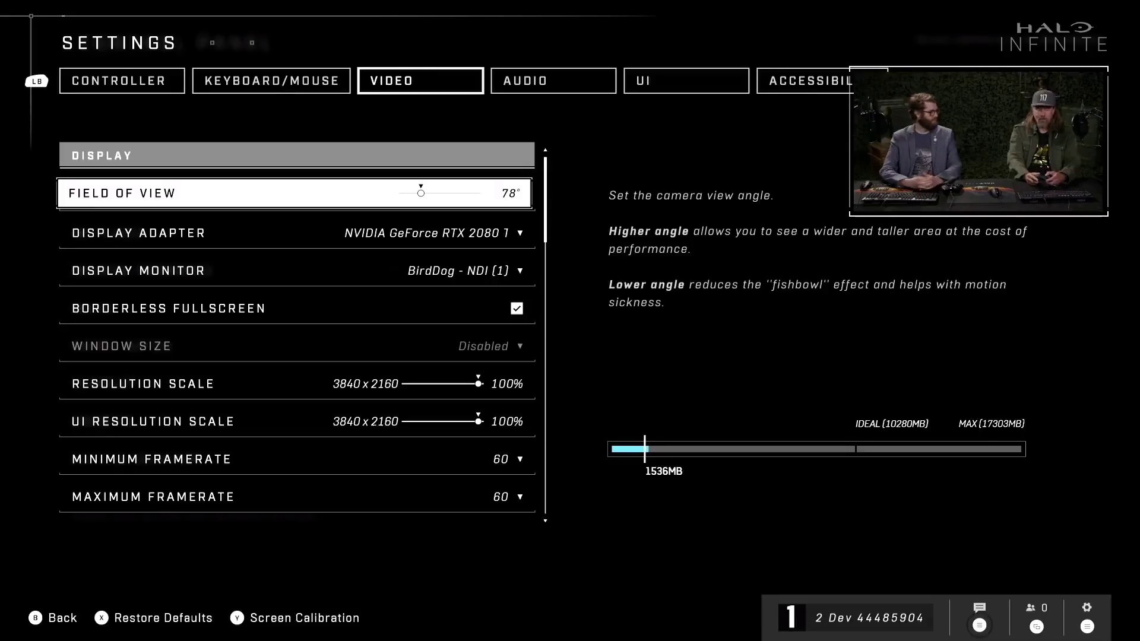
{"action": "key", "text": "Right"}
{"action": "key", "text": "Right"}
{"action": "key", "text": "Right"}
{"action": "key", "text": "Right"}
{"action": "key", "text": "Right"}
{"action": "key", "text": "Right"}
{"action": "key", "text": "Right"}
{"action": "key", "text": "Right"}
{"action": "key", "text": "Right"}
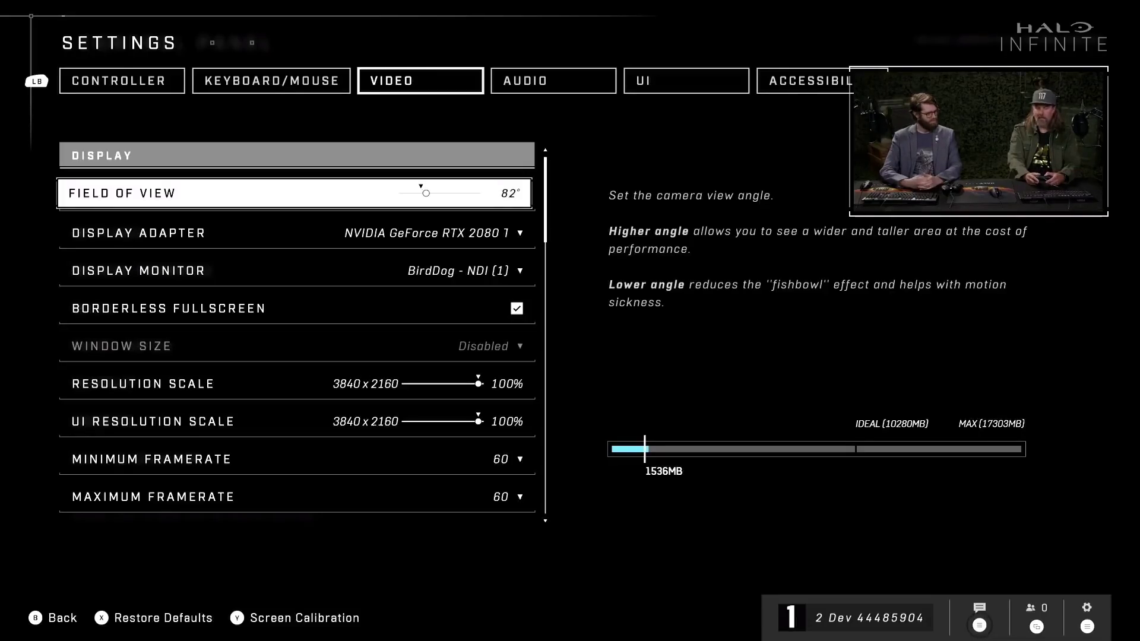
{"action": "key", "text": "Right"}
{"action": "key", "text": "Right"}
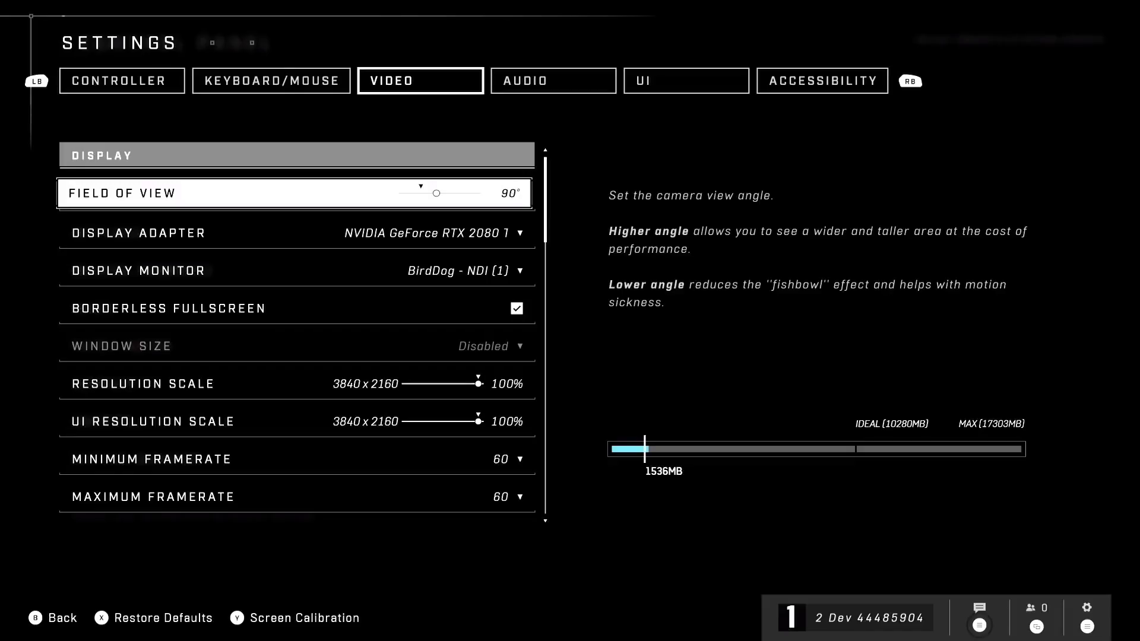
Set the field of view in the display settings to 95°.
{"action": "key", "text": "Right"}
{"action": "key", "text": "Right"}
{"action": "key", "text": "Right"}
{"action": "key", "text": "Right"}
{"action": "key", "text": "Right"}
{"action": "key", "text": "Right"}
{"action": "key", "text": "Right"}
{"action": "key", "text": "Right"}
{"action": "key", "text": "Right"}
{"action": "key", "text": "Right"}
{"action": "key", "text": "Right"}
{"action": "key", "text": "Right"}
{"action": "key", "text": "Right"}
{"action": "key", "text": "Right"}
{"action": "key", "text": "Right"}
{"action": "key", "text": "Right"}
{"action": "key", "text": "Right"}
{"action": "key", "text": "Right"}
{"action": "key", "text": "Right"}
{"action": "key", "text": "Right"}
{"action": "key", "text": "Right"}
{"action": "key", "text": "Right"}
{"action": "key", "text": "Right"}
{"action": "key", "text": "Right"}
{"action": "key", "text": "Right"}
{"action": "key", "text": "Right"}
{"action": "key", "text": "Right"}
{"action": "key", "text": "Right"}
{"action": "key", "text": "Right"}
{"action": "key", "text": "Right"}
{"action": "key", "text": "Left"}
{"action": "key", "text": "Left"}
{"action": "key", "text": "Left"}
{"action": "key", "text": "Left"}
{"action": "key", "text": "Left"}
{"action": "key", "text": "Left"}
{"action": "key", "text": "Left"}
{"action": "key", "text": "Left"}
{"action": "key", "text": "Left"}
{"action": "key", "text": "Left"}
{"action": "key", "text": "Left"}
{"action": "key", "text": "Left"}
{"action": "key", "text": "Left"}
{"action": "key", "text": "Left"}
{"action": "key", "text": "Left"}
{"action": "key", "text": "Left"}
{"action": "key", "text": "Left"}
{"action": "key", "text": "Left"}
{"action": "key", "text": "Left"}
{"action": "key", "text": "Left"}
{"action": "key", "text": "Left"}
{"action": "key", "text": "Left"}
{"action": "key", "text": "Left"}
{"action": "key", "text": "Left"}
{"action": "key", "text": "Left"}
Review the display settings from the adapter and monitor through resolution scale and framerate limits to VSync.
{"action": "key", "text": "Down"}
{"action": "key", "text": "Down"}
{"action": "key", "text": "Down"}
{"action": "key", "text": "Down"}
{"action": "key", "text": "Down"}
{"action": "key", "text": "Down"}
{"action": "key", "text": "Down"}
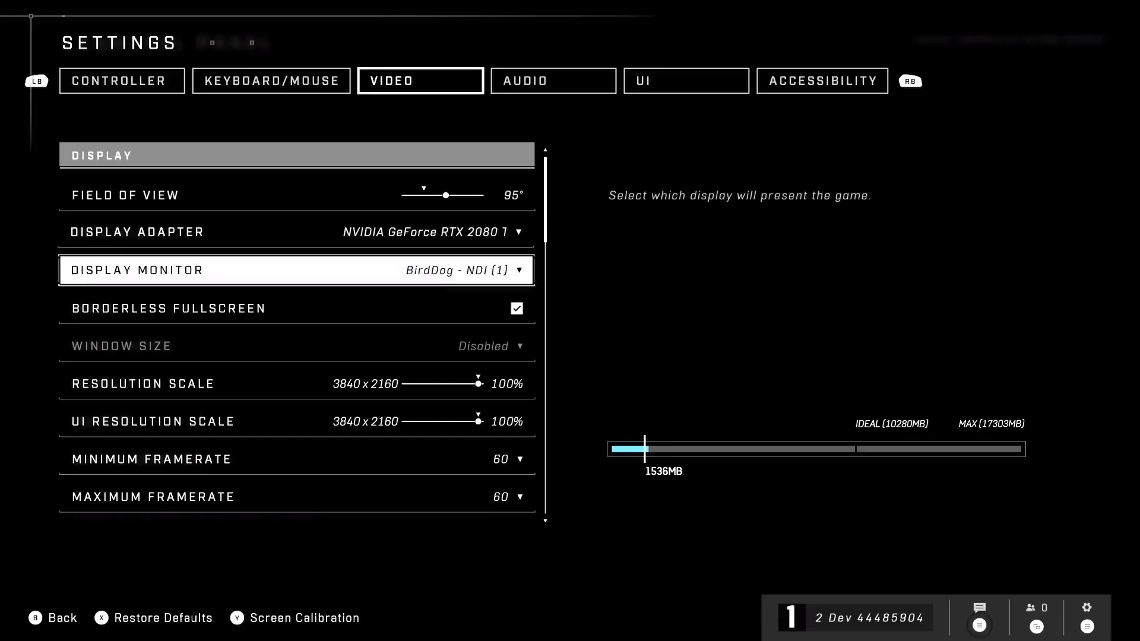
{"action": "key", "text": "Down"}
{"action": "key", "text": "Down"}
{"action": "key", "text": "Down"}
{"action": "key", "text": "Down"}
{"action": "key", "text": "Down"}
{"action": "key", "text": "Down"}
{"action": "key", "text": "Down"}
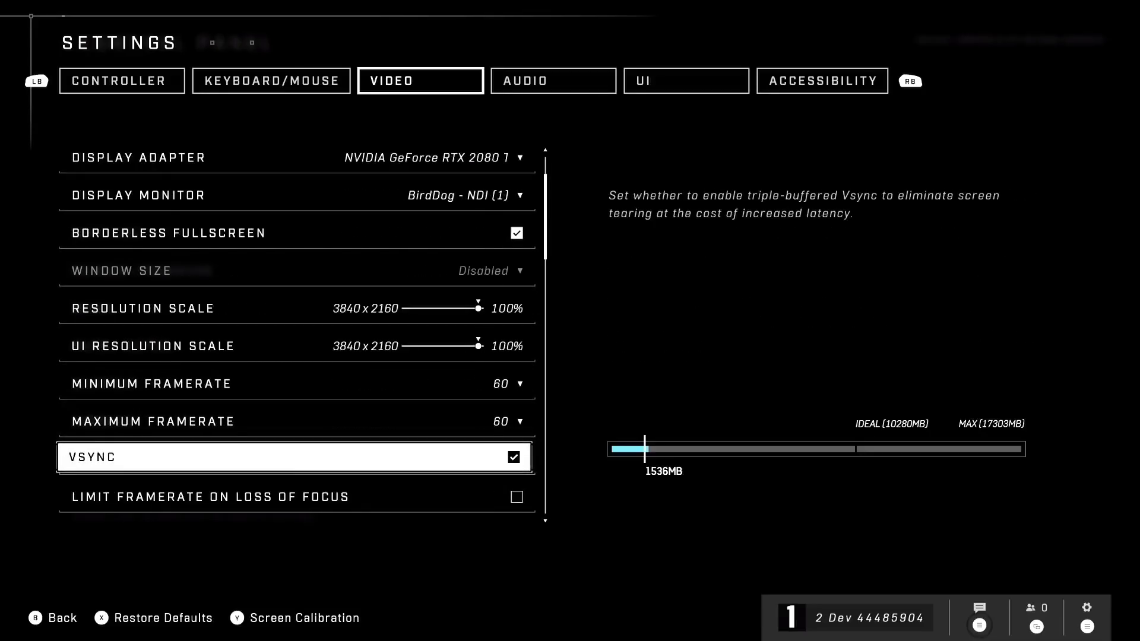
Examine the graphics quality settings from the quality preset through geometry, shadows and lighting to Decorator Quality.
{"action": "key", "text": "Down"}
{"action": "key", "text": "Down"}
{"action": "key", "text": "Down"}
{"action": "key", "text": "Down"}
{"action": "key", "text": "Down"}
{"action": "key", "text": "Down"}
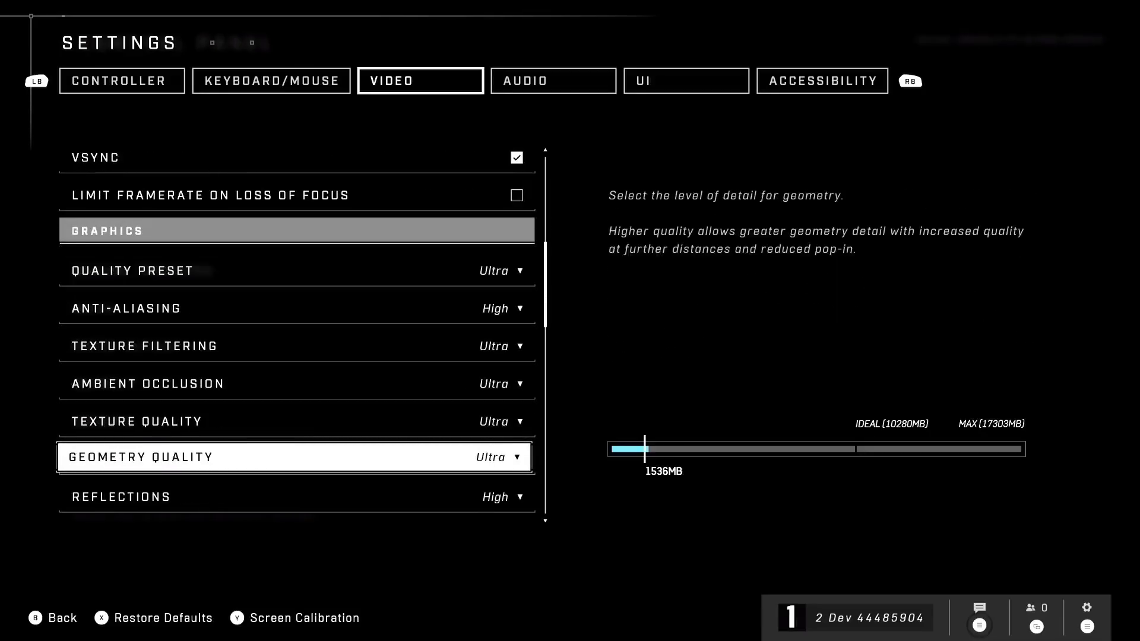
{"action": "key", "text": "Down"}
{"action": "key", "text": "Down"}
{"action": "key", "text": "Down"}
{"action": "key", "text": "Down"}
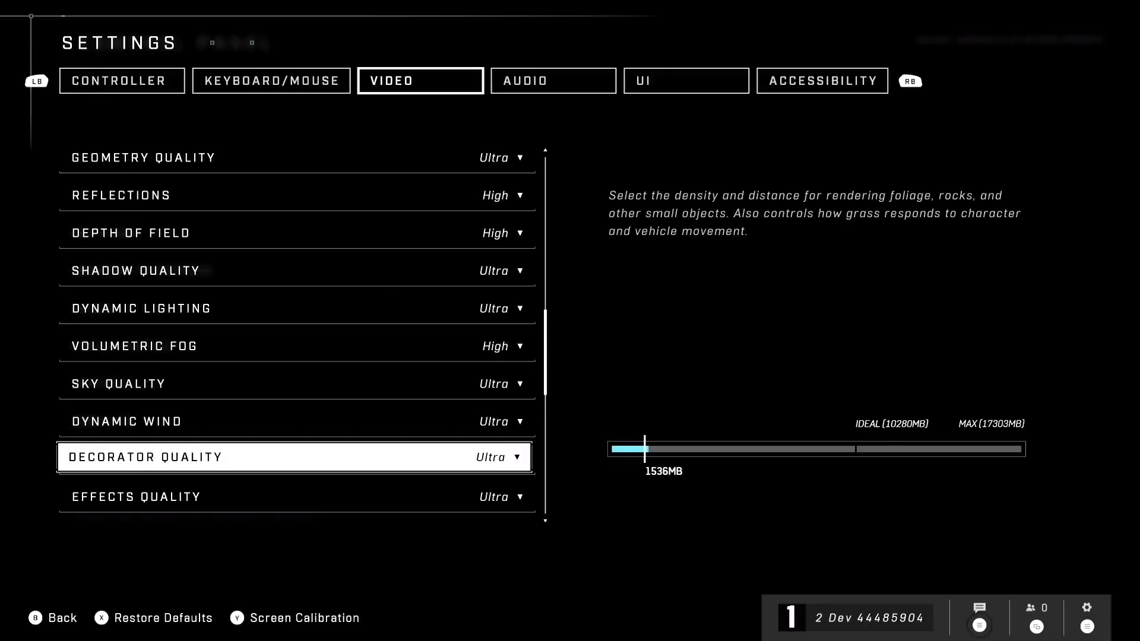
Examine the remaining graphics settings, from effects and decals through animation, terrain and flocks to Async Compute and Shader Quality.
{"action": "key", "text": "Down"}
{"action": "key", "text": "Down"}
{"action": "key", "text": "Down"}
{"action": "key", "text": "Down"}
{"action": "key", "text": "Down"}
{"action": "key", "text": "Down"}
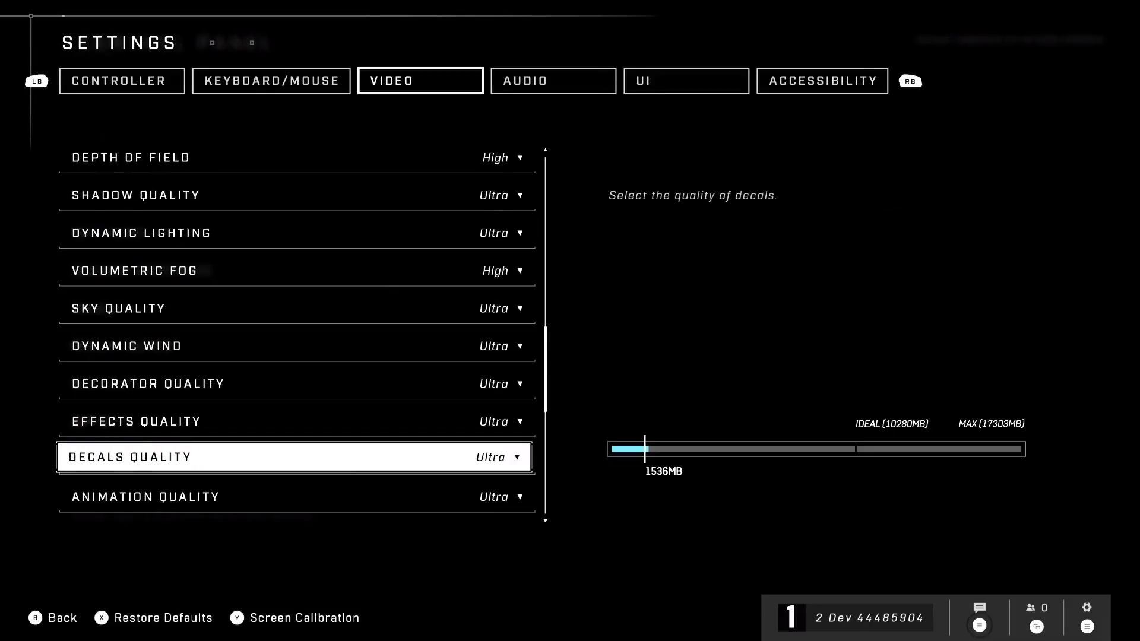
{"action": "key", "text": "Down"}
{"action": "key", "text": "Down"}
{"action": "key", "text": "Down"}
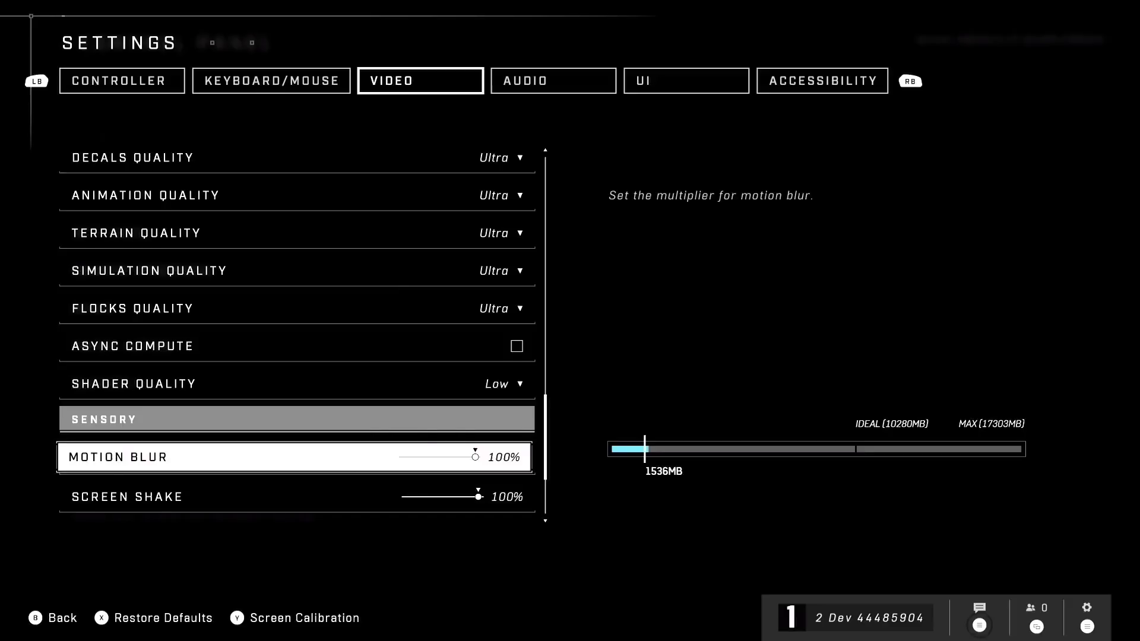
Review the sensory video settings, covering motion blur, screen shake, exposure, full screen effects, speed lines and CAS sharpening.
{"action": "key", "text": "Down"}
{"action": "key", "text": "Down"}
{"action": "key", "text": "Down"}
{"action": "key", "text": "Down"}
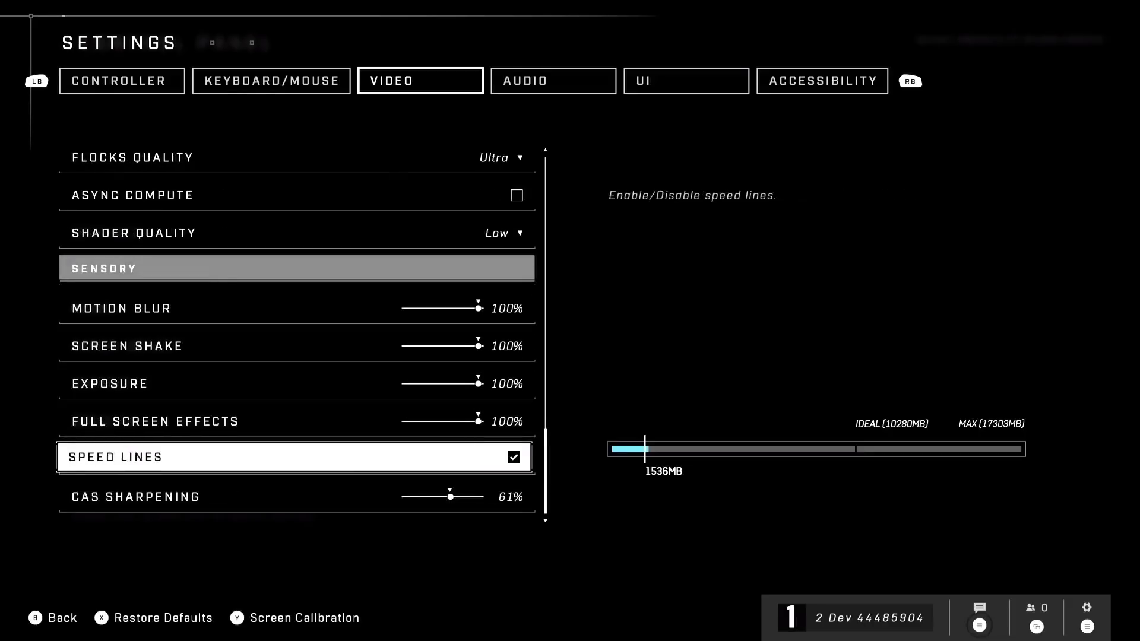
{"action": "key", "text": "Down"}
{"action": "key", "text": "Up"}
{"action": "key", "text": "Up"}
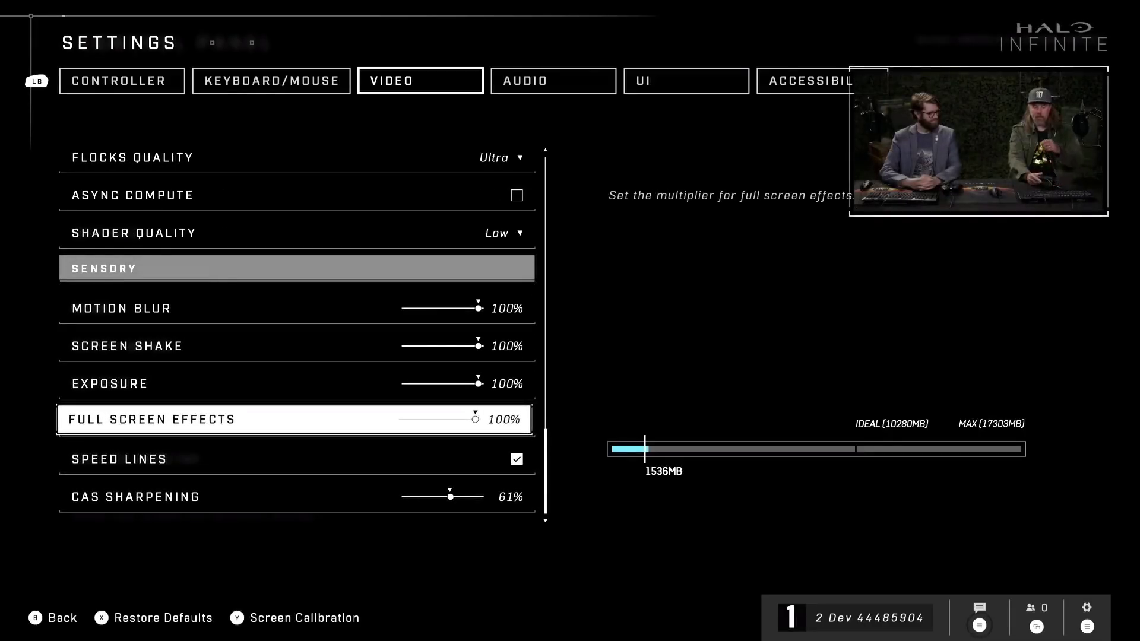
{"action": "key", "text": "Down"}
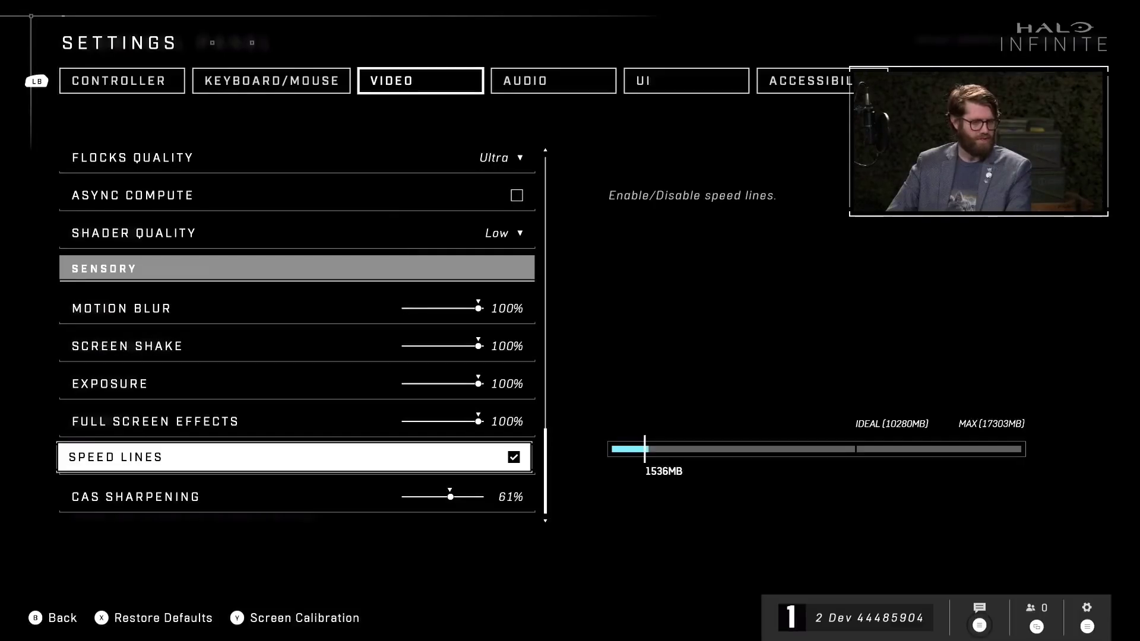
Go to the audio settings and examine the volume levels and the dynamic range option.
{"action": "key", "text": "e"}
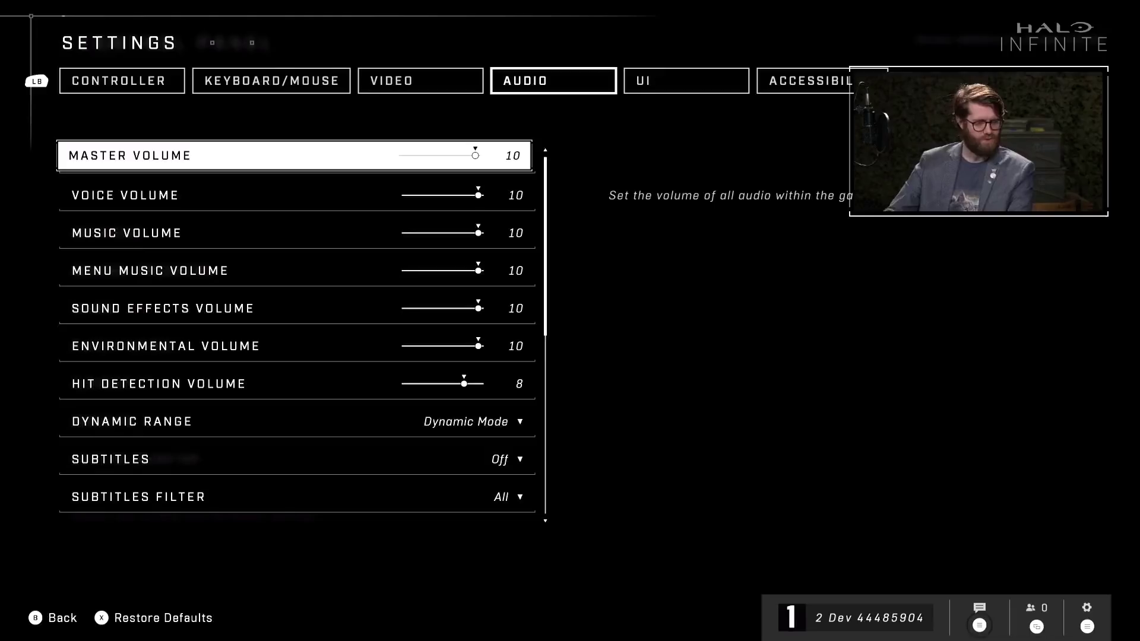
{"action": "key", "text": "Down"}
{"action": "key", "text": "Down"}
{"action": "key", "text": "Down"}
{"action": "key", "text": "Down"}
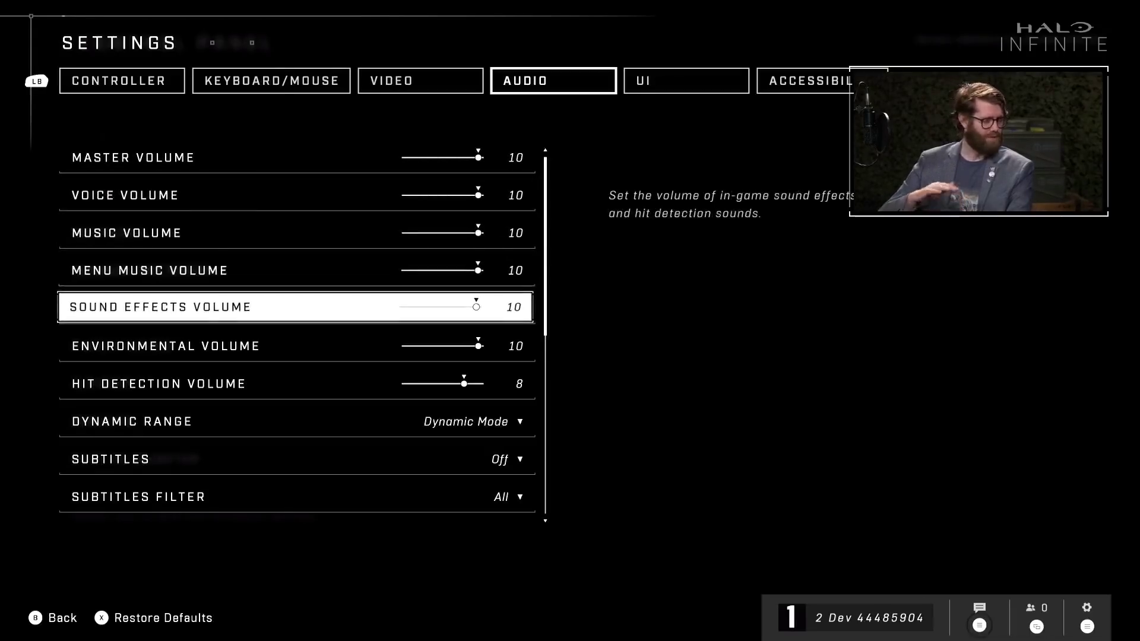
{"action": "key", "text": "Down"}
{"action": "key", "text": "Down"}
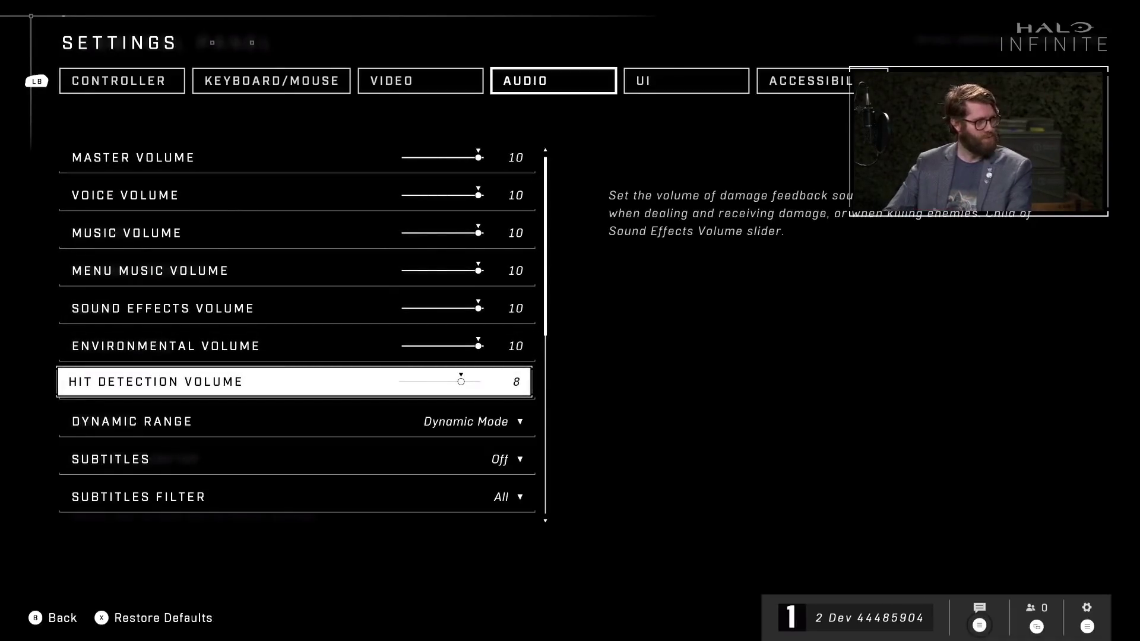
{"action": "key", "text": "Down"}
{"action": "key", "text": "Down"}
{"action": "key", "text": "Down"}
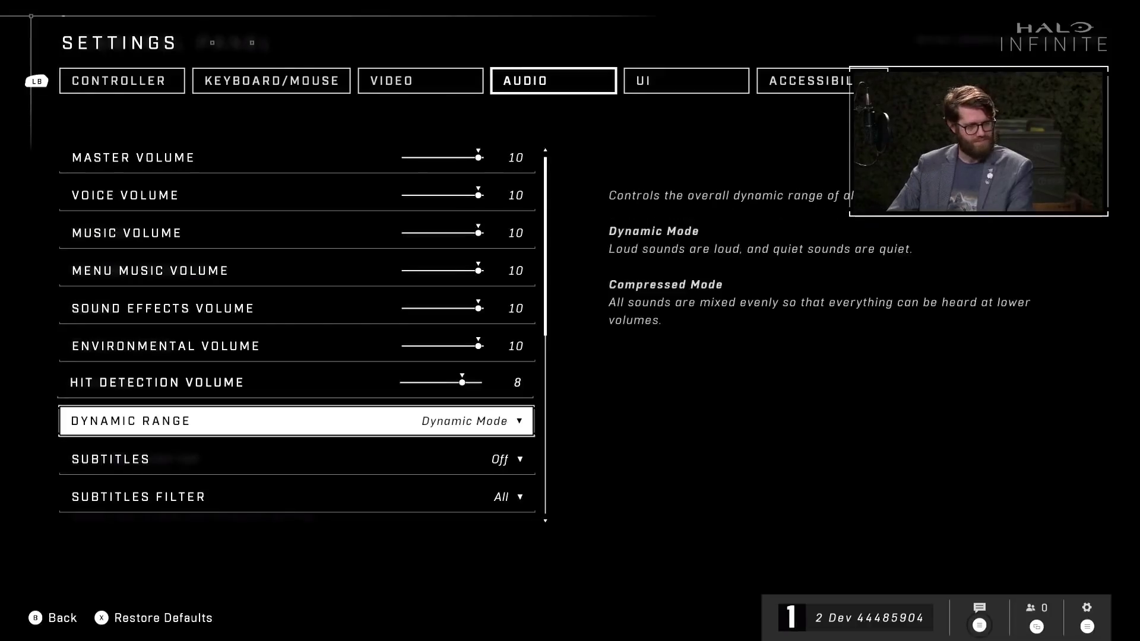
Review the subtitle settings and the voice chat input device and mode in the audio settings.
{"action": "key", "text": "Down"}
{"action": "key", "text": "Down"}
{"action": "key", "text": "Down"}
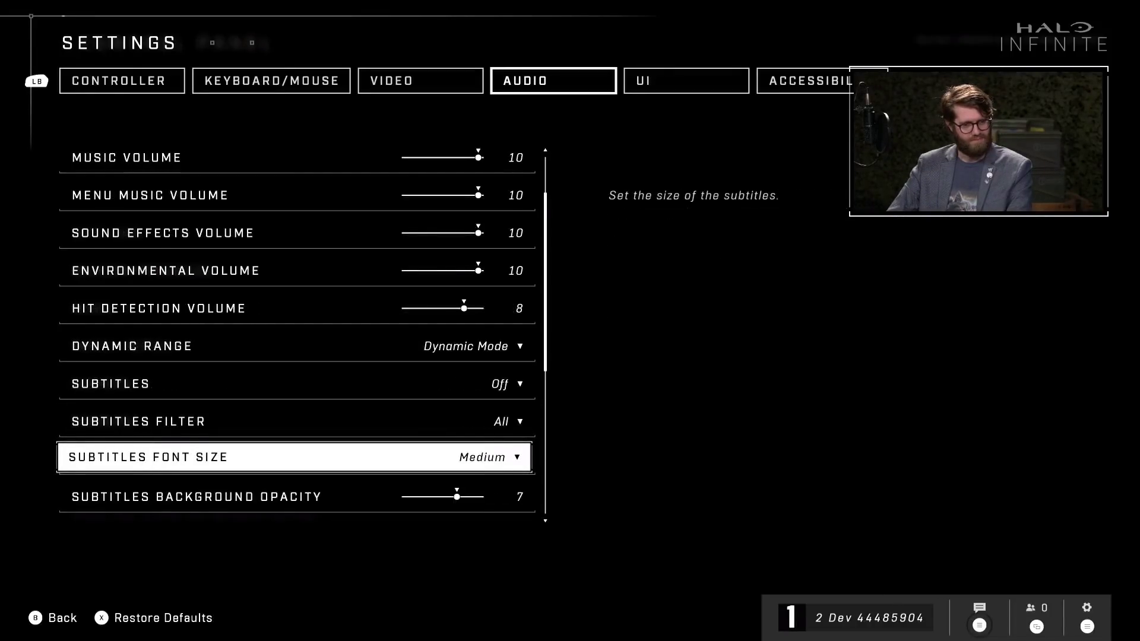
{"action": "key", "text": "Up"}
{"action": "key", "text": "Up"}
{"action": "key", "text": "Up"}
{"action": "key", "text": "Up"}
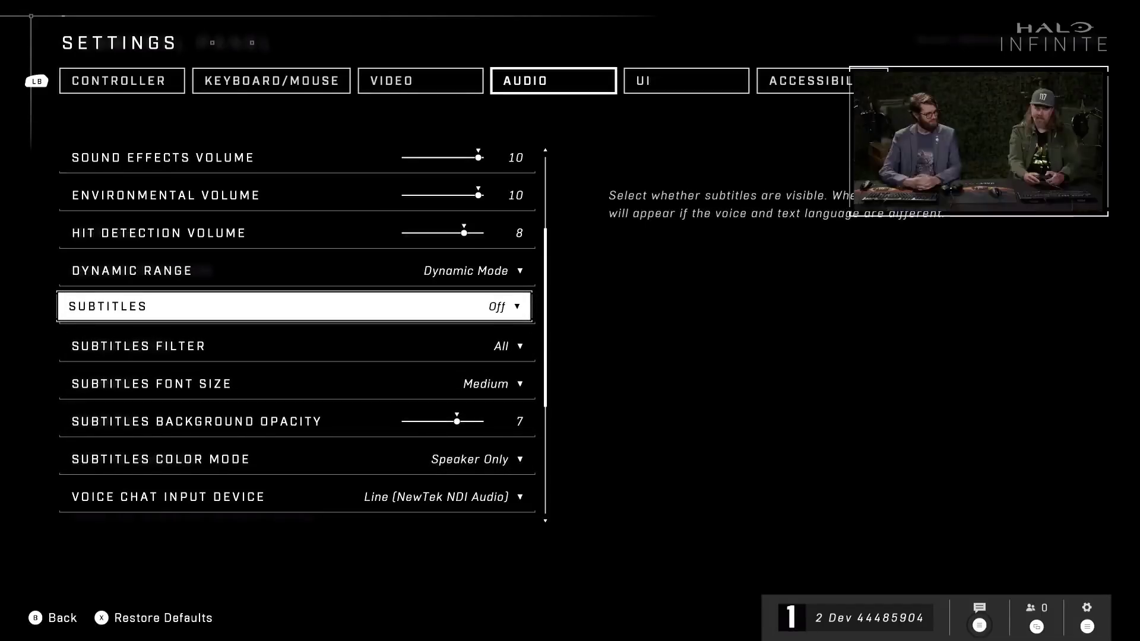
{"action": "key", "text": "Down"}
{"action": "key", "text": "Down"}
{"action": "key", "text": "Down"}
{"action": "key", "text": "Down"}
{"action": "key", "text": "Down"}
{"action": "key", "text": "Down"}
{"action": "key", "text": "Down"}
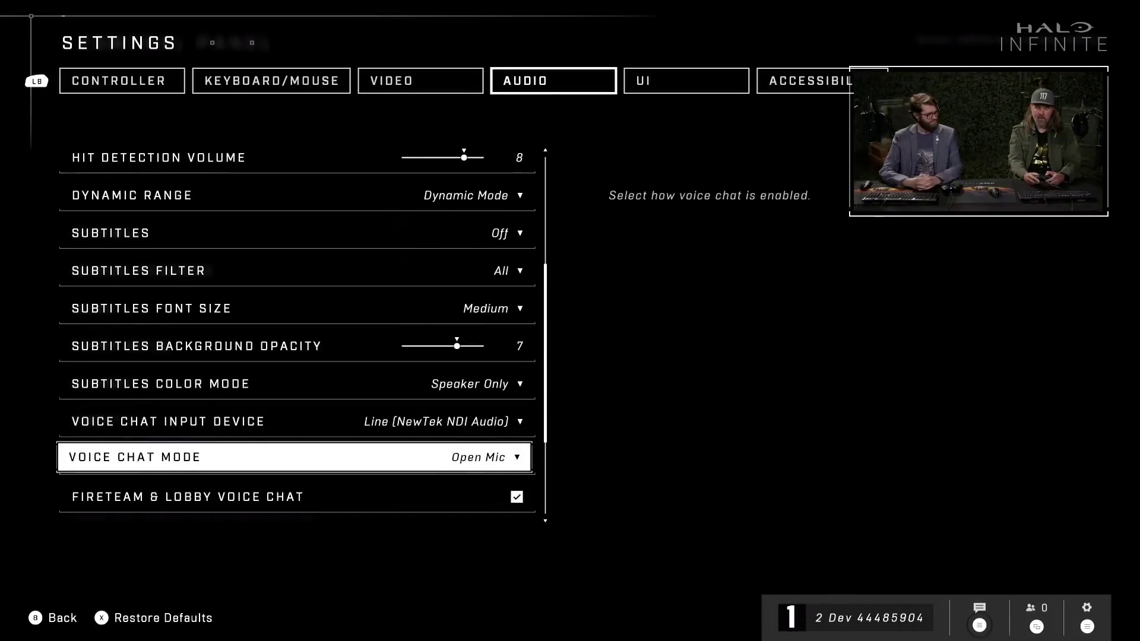
Examine the remaining audio settings, from Voice Chat Mode through fireteam and match voice chat to Spartan Chatter.
{"action": "key", "text": "Up"}
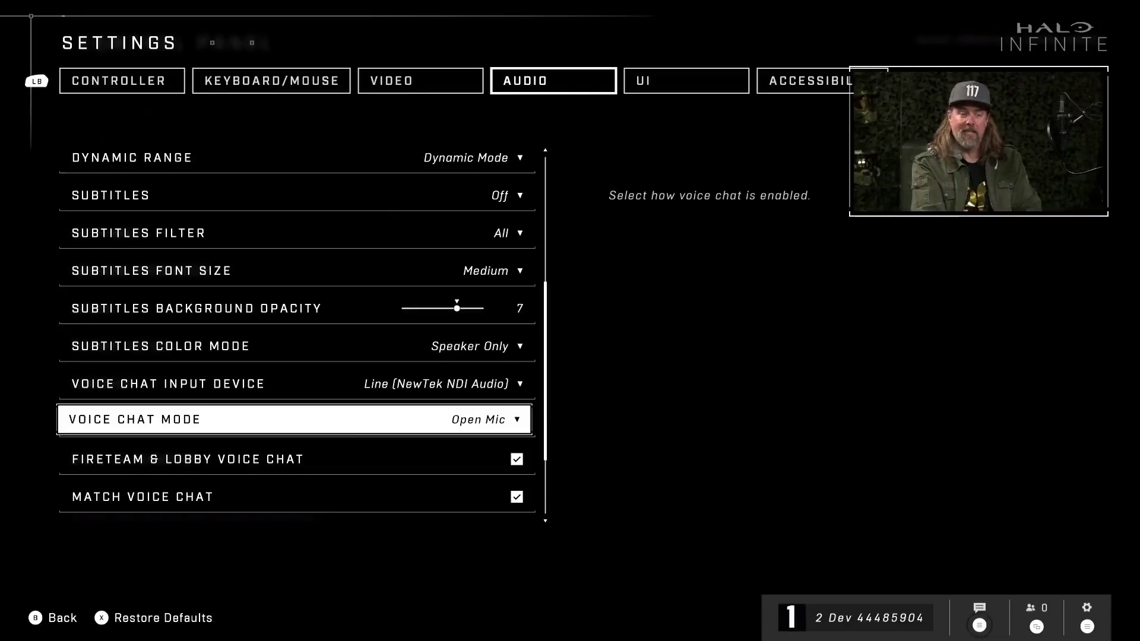
{"action": "key", "text": "Down"}
{"action": "key", "text": "Down"}
{"action": "key", "text": "Down"}
{"action": "key", "text": "Down"}
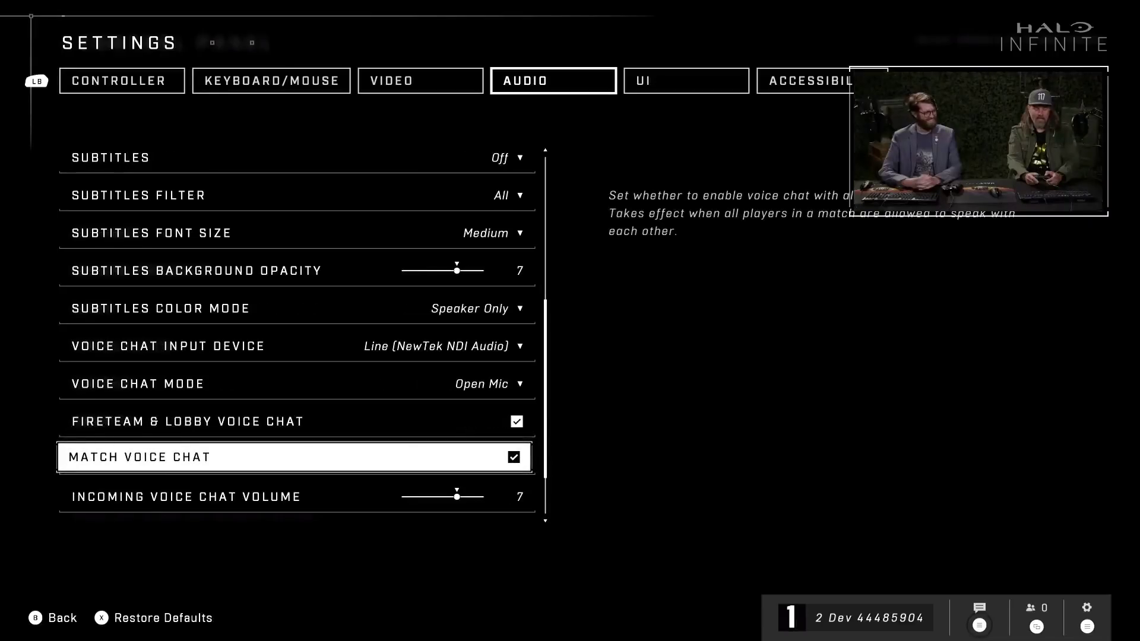
{"action": "key", "text": "Down"}
{"action": "key", "text": "Up"}
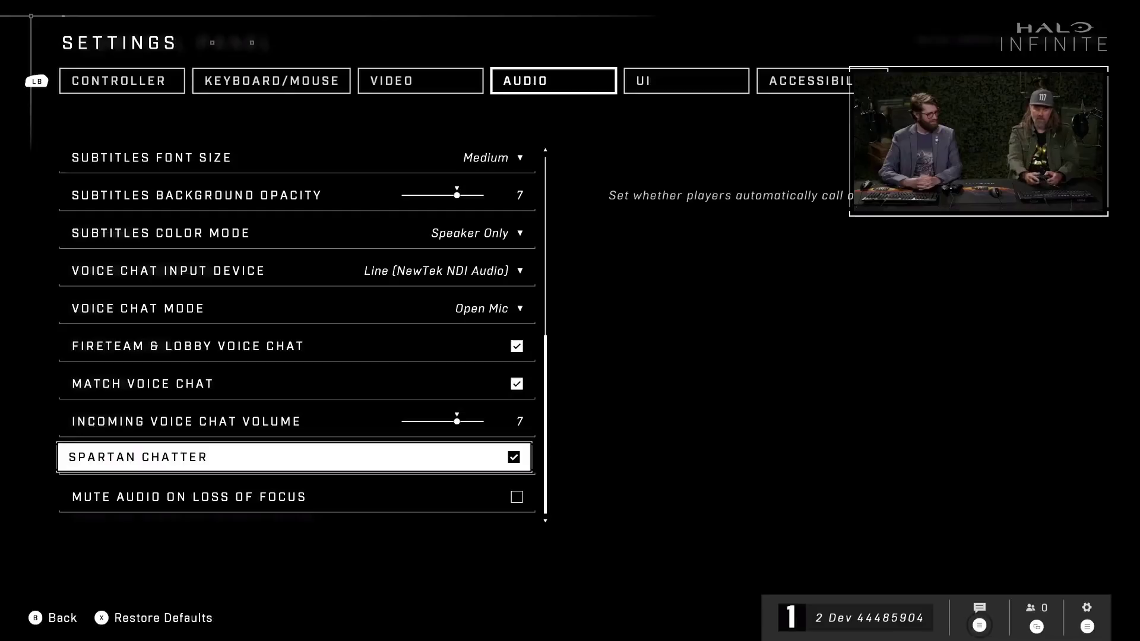
Go to the UI settings and review the heads-up display options, from HUD visibility and opacity to Network Statistics.
{"action": "key", "text": "e"}
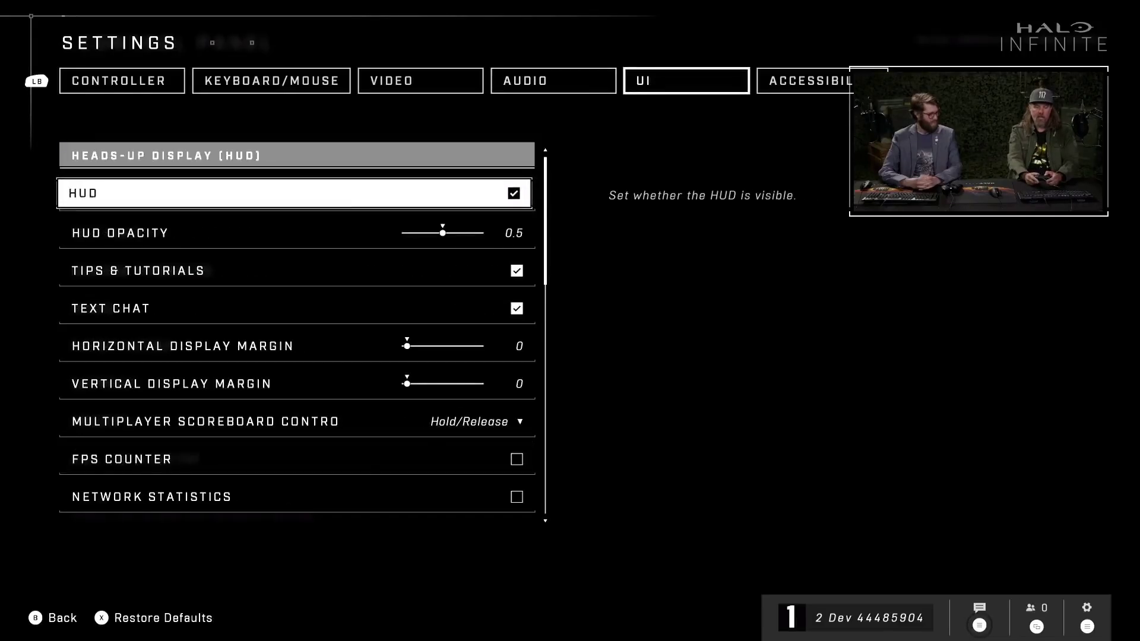
{"action": "key", "text": "Down"}
{"action": "key", "text": "Down"}
{"action": "key", "text": "Down"}
{"action": "key", "text": "Down"}
{"action": "key", "text": "Down"}
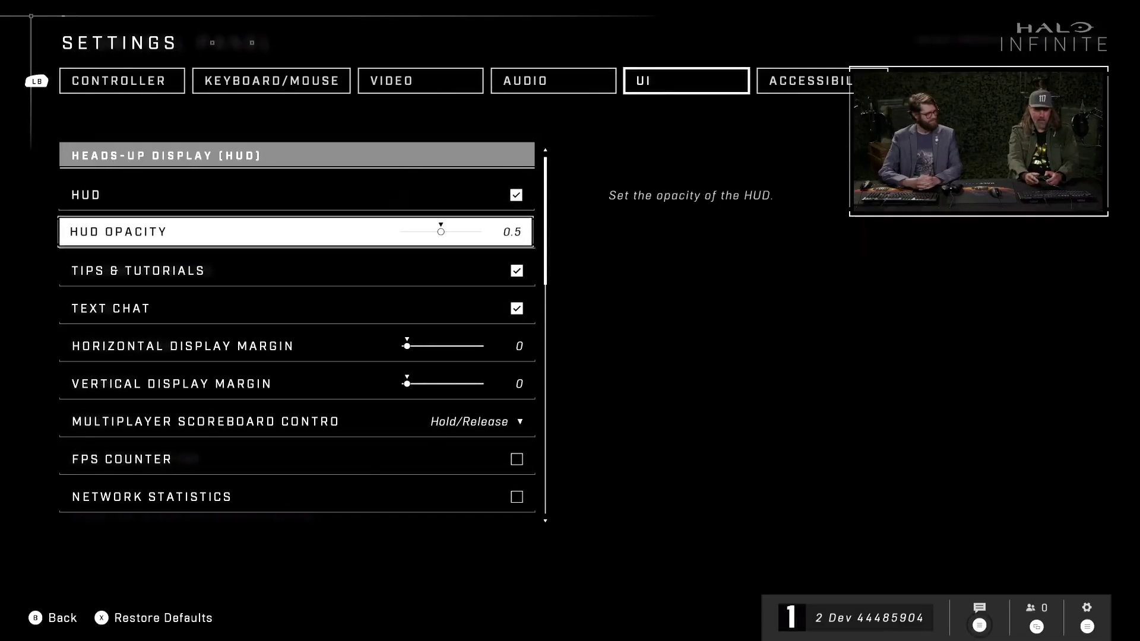
{"action": "key", "text": "Down"}
{"action": "key", "text": "Down"}
{"action": "key", "text": "Down"}
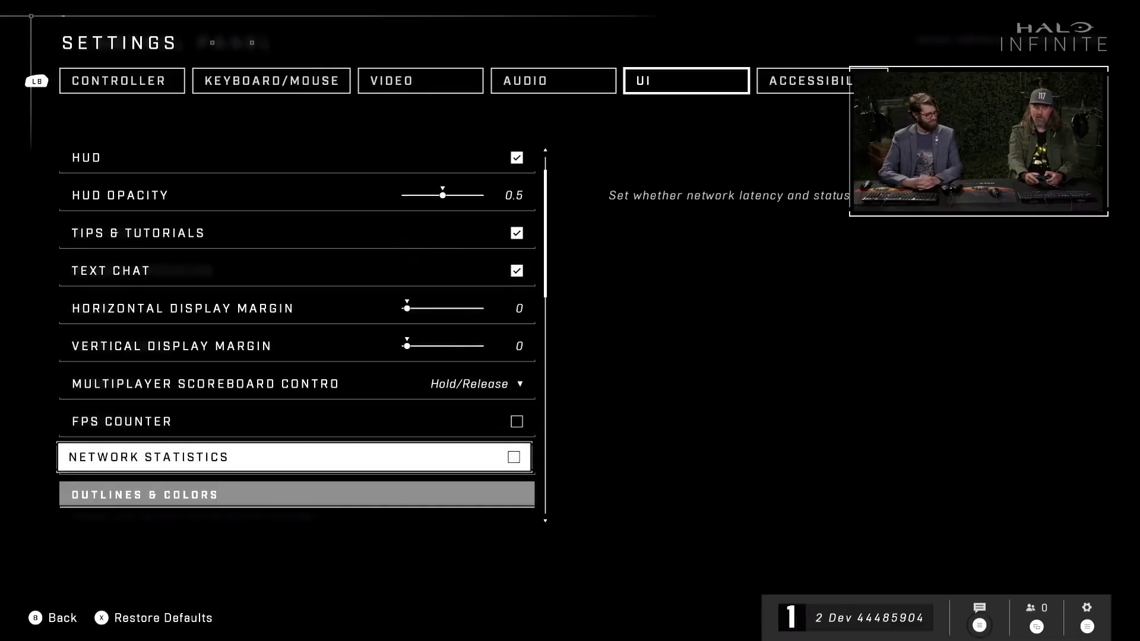
Examine the enemy, friendly and fireteam UI color settings under Outlines & Colors.
{"action": "key", "text": "Down"}
{"action": "key", "text": "Down"}
{"action": "key", "text": "Down"}
{"action": "key", "text": "Down"}
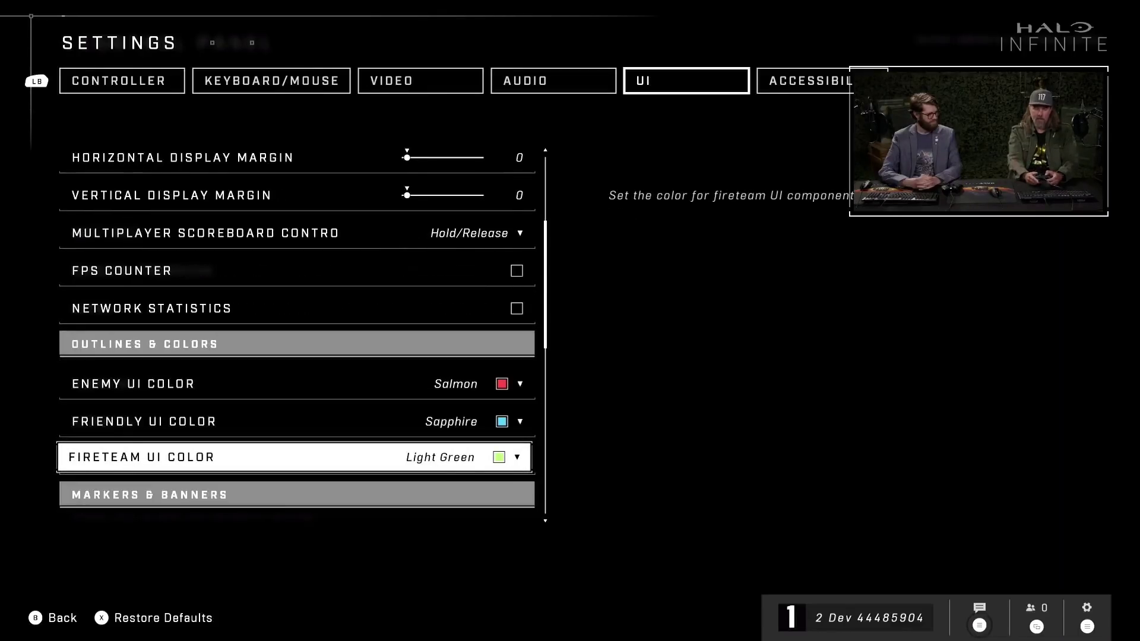
{"action": "key", "text": "Up"}
{"action": "key", "text": "Up"}
{"action": "key", "text": "Up"}
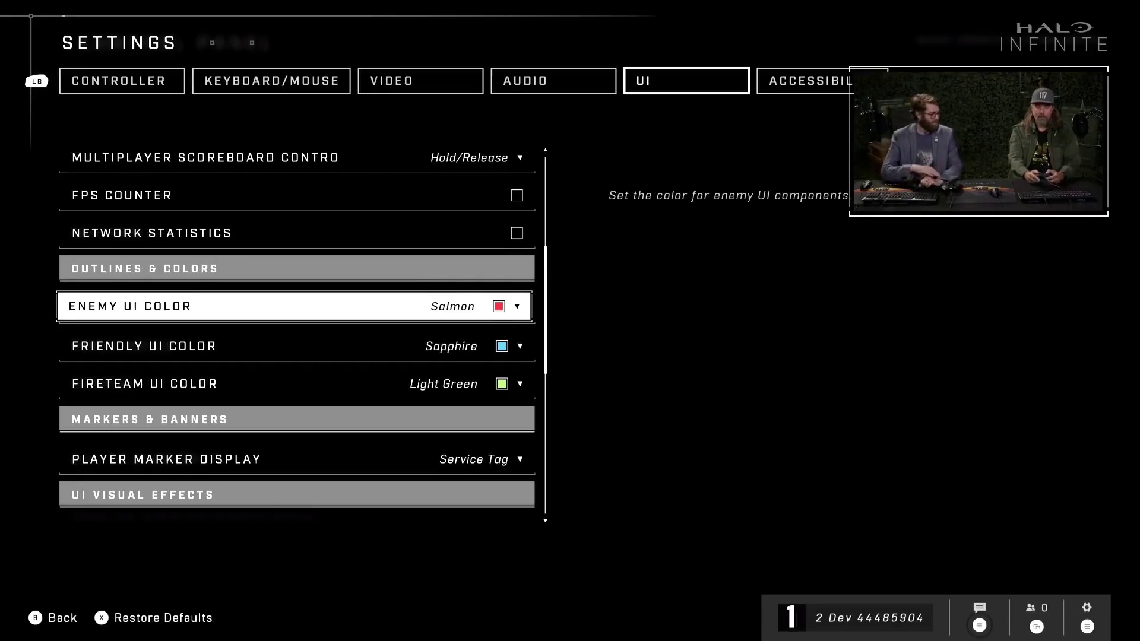
Browse the color choices available for Enemy UI Color without picking a different one.
{"action": "key", "text": "Return"}
{"action": "key", "text": "Down"}
{"action": "key", "text": "Down"}
{"action": "key", "text": "Down"}
{"action": "key", "text": "Down"}
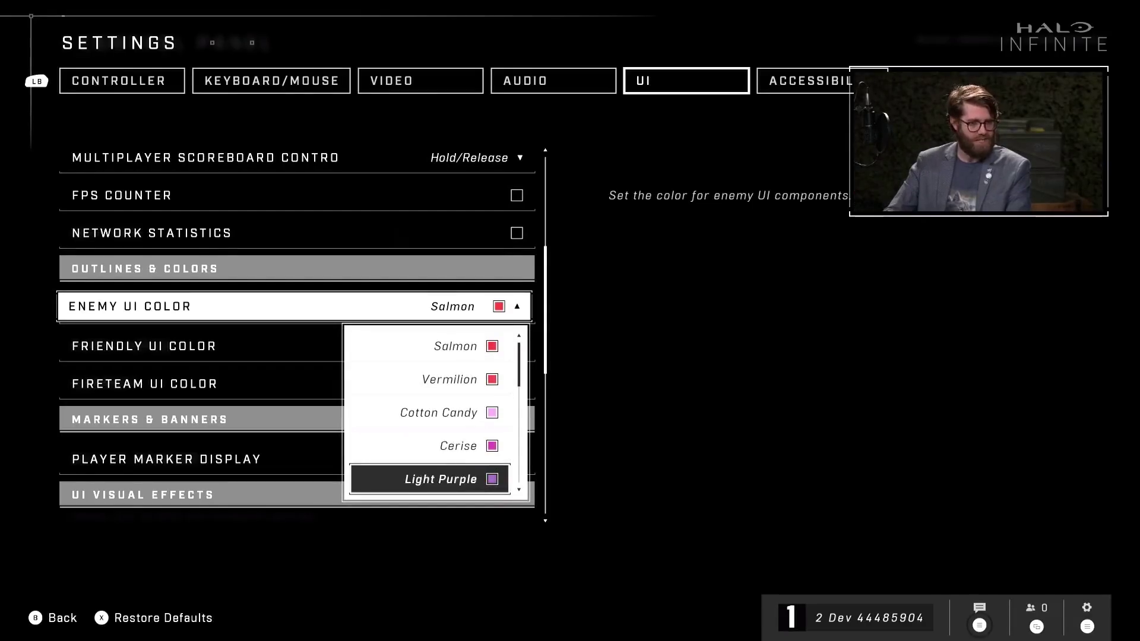
{"action": "key", "text": "Down"}
{"action": "key", "text": "Up"}
{"action": "key", "text": "Up"}
{"action": "key", "text": "Up"}
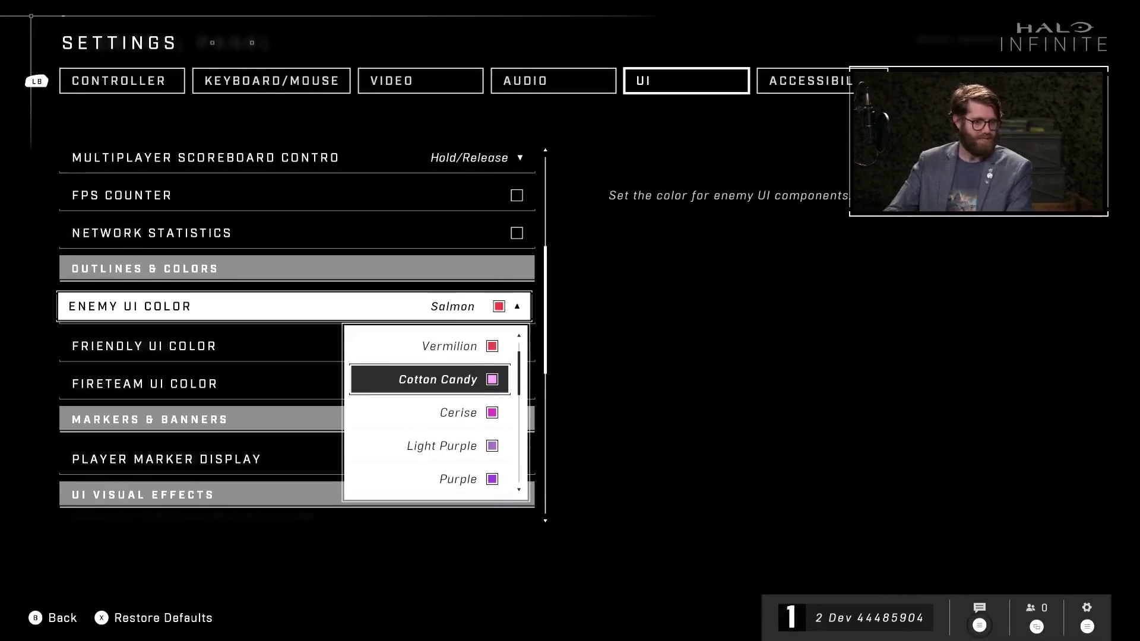
{"action": "key", "text": "Escape"}
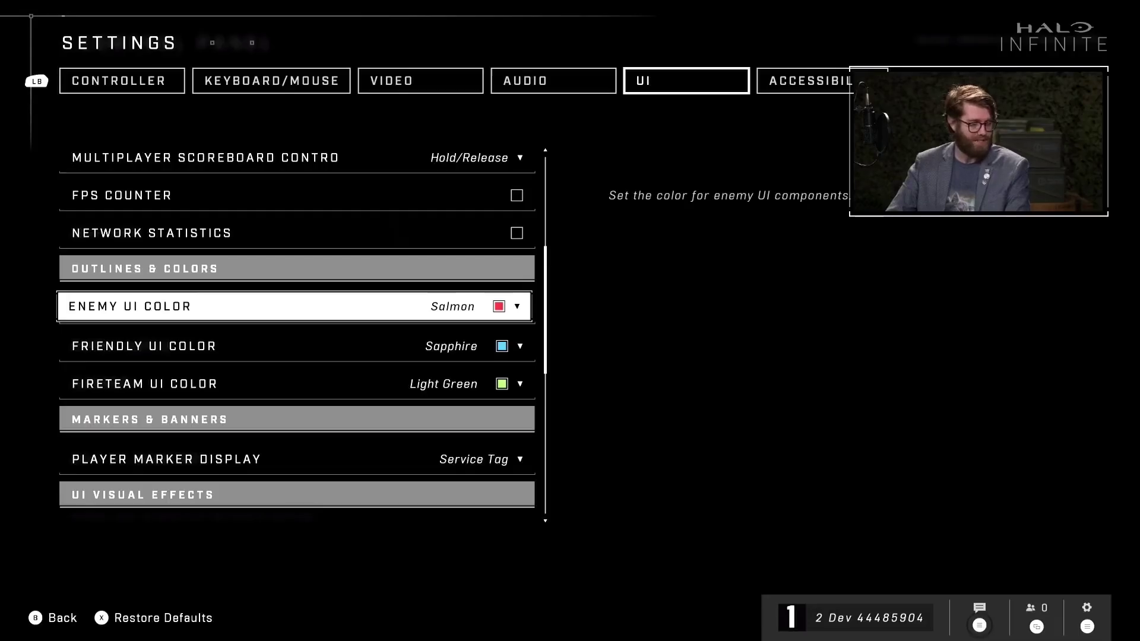
Review the UI settings below the enemy color and check the Player Marker Display choices, keeping Service Tag.
{"action": "key", "text": "Down"}
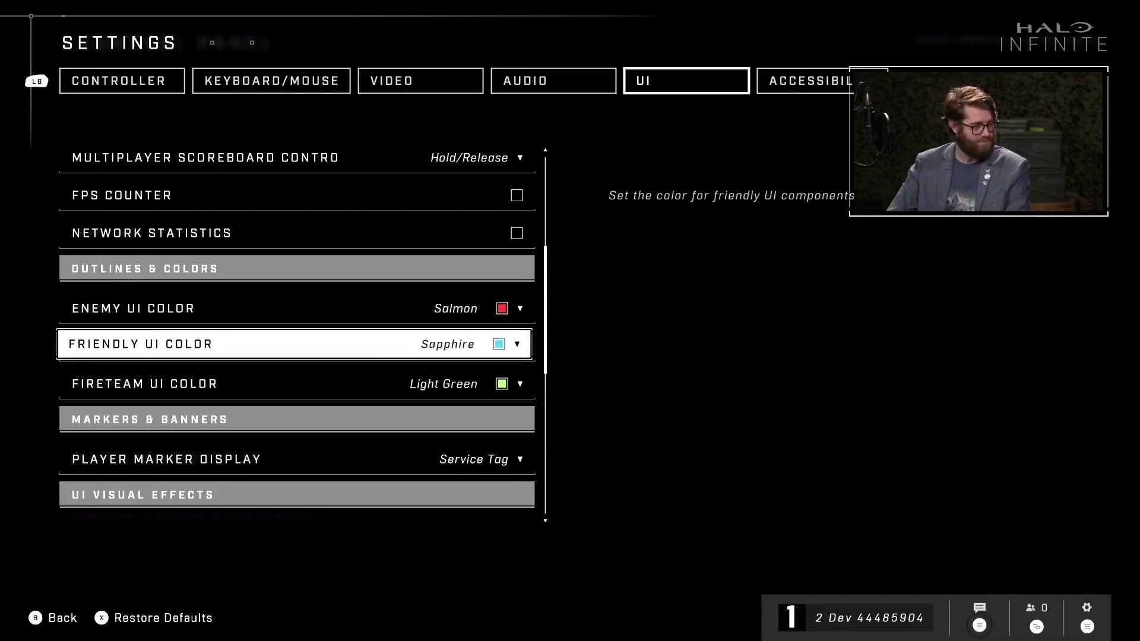
{"action": "key", "text": "Down"}
{"action": "key", "text": "Down"}
{"action": "key", "text": "Down"}
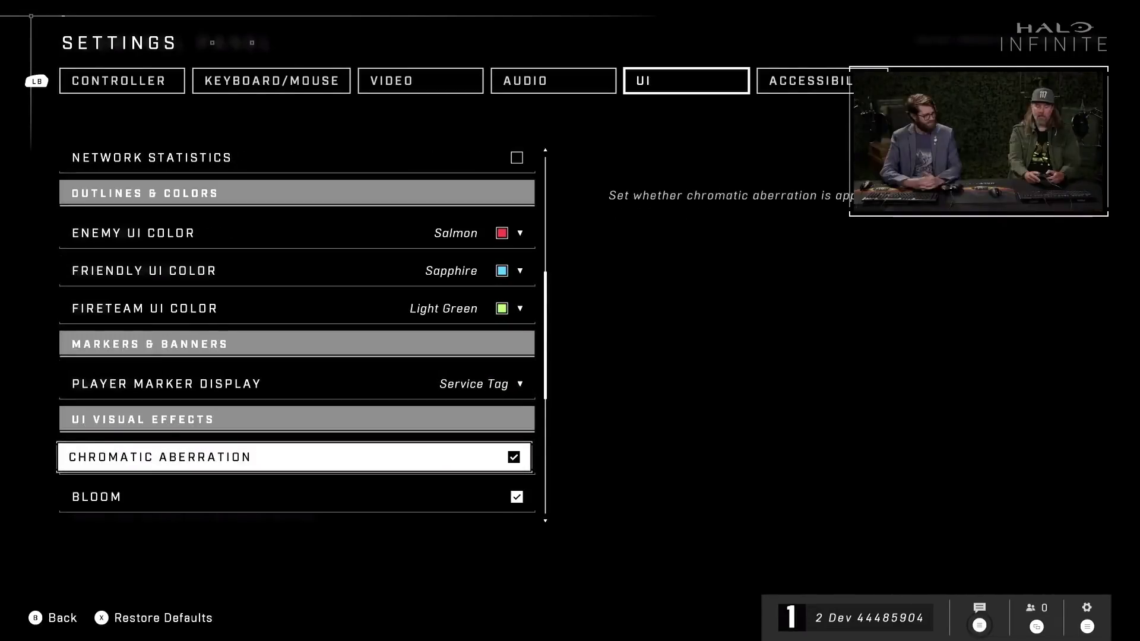
{"action": "key", "text": "Up"}
{"action": "key", "text": "Return"}
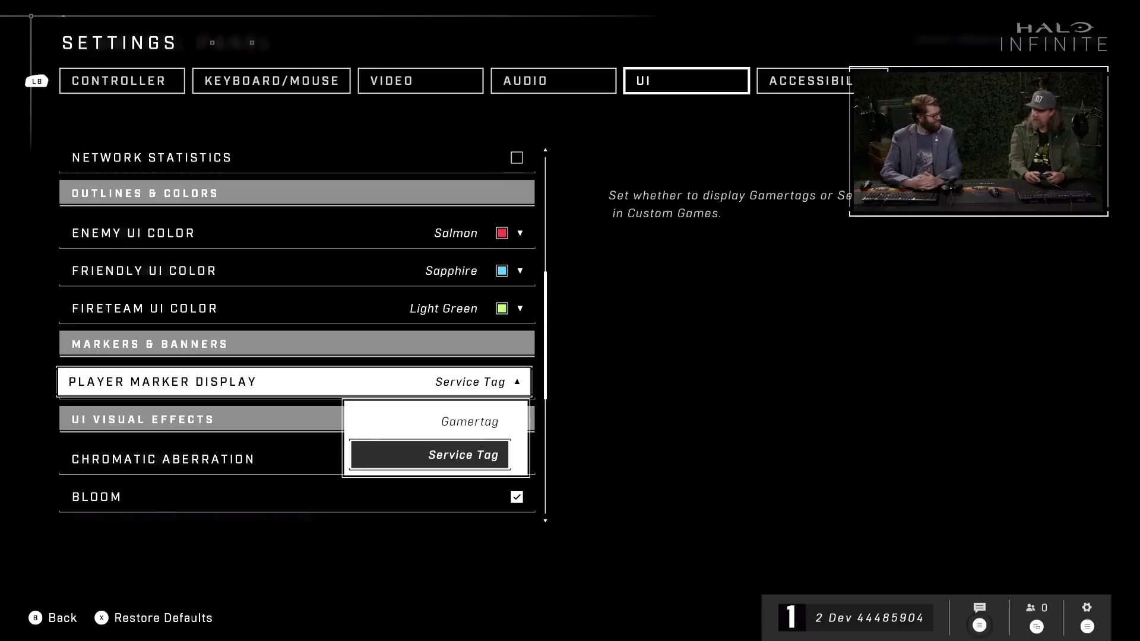
{"action": "key", "text": "Return"}
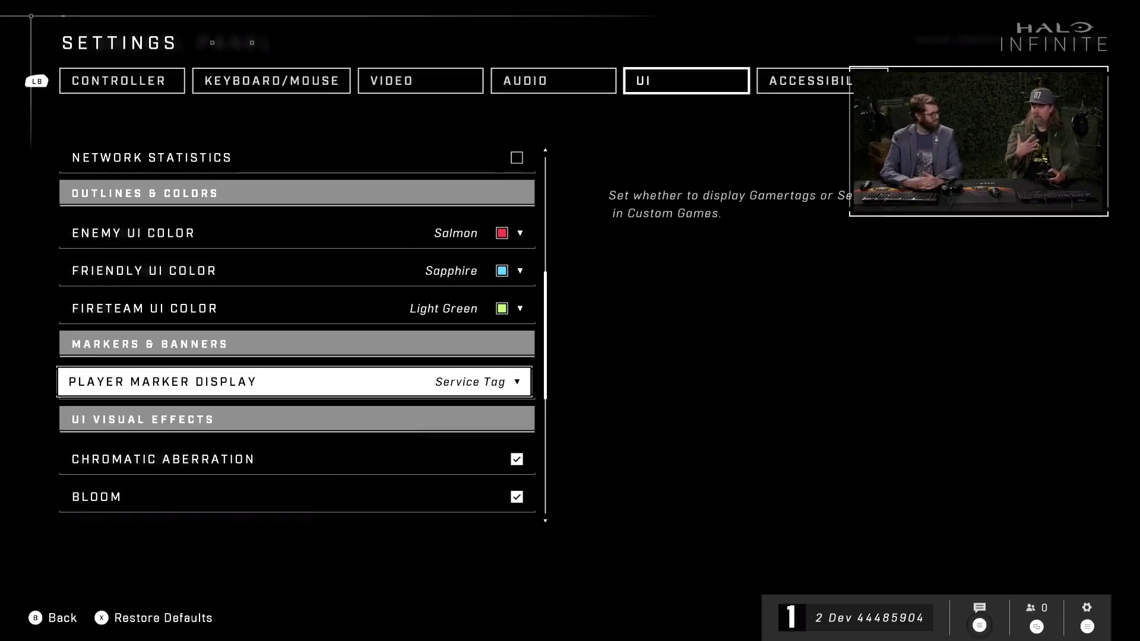
Review the UI Visual Effects and Theater Interface settings, from Chromatic Aberration to Controls.
{"action": "key", "text": "Down"}
{"action": "key", "text": "Down"}
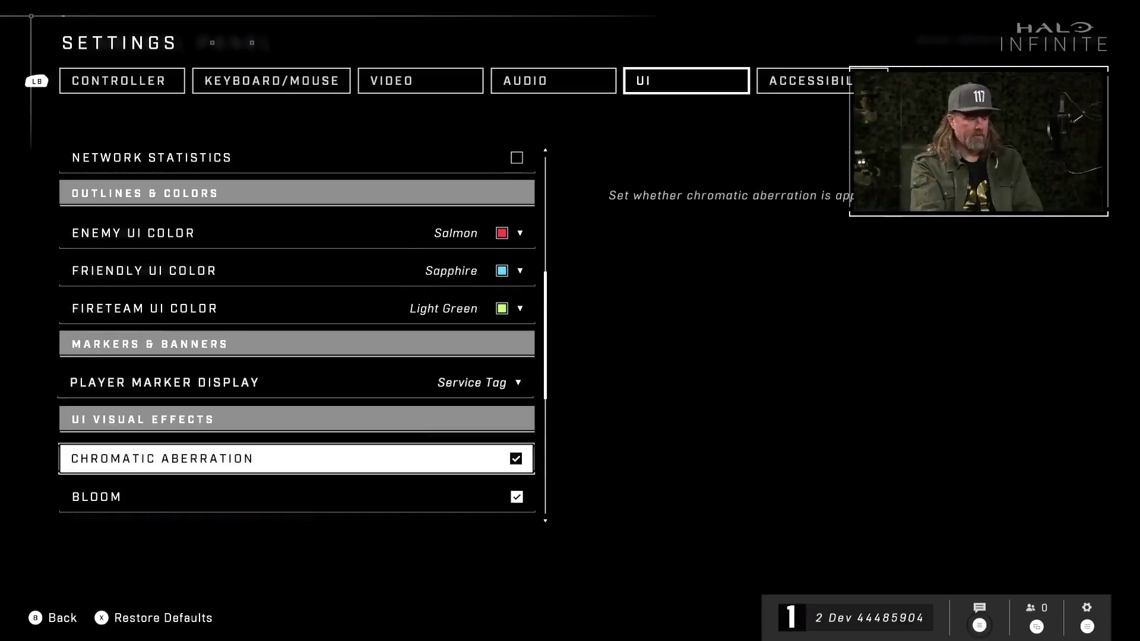
{"action": "key", "text": "Down"}
{"action": "key", "text": "Down"}
{"action": "key", "text": "Down"}
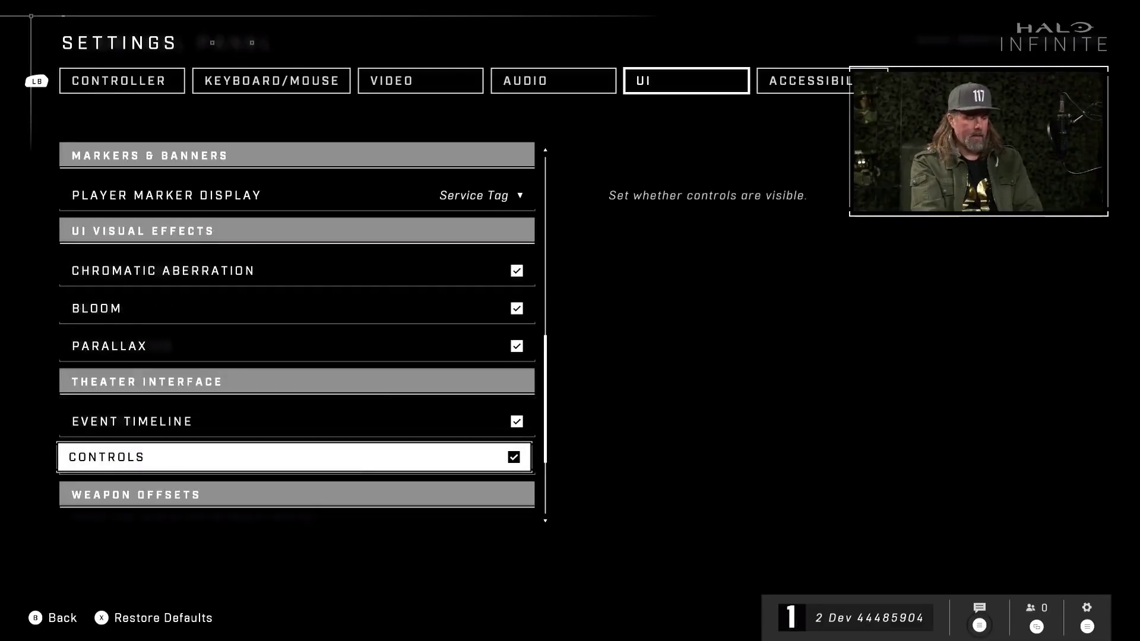
{"action": "key", "text": "Up"}
{"action": "key", "text": "Up"}
{"action": "key", "text": "Down"}
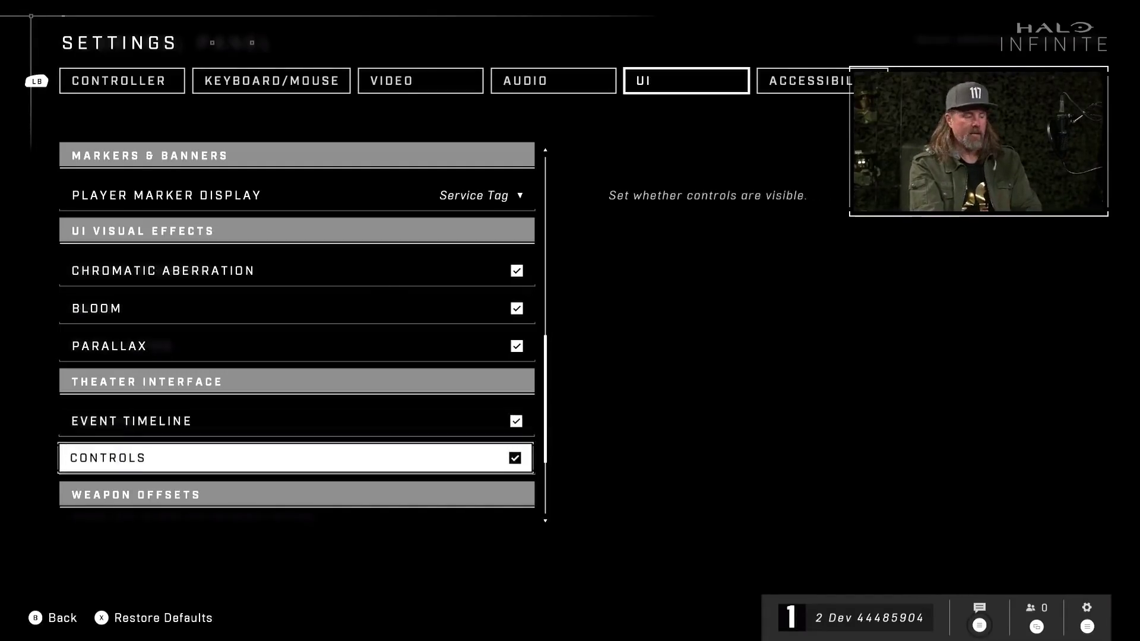
Examine the Weapon Offsets settings for melee weapons, including the horizontal, vertical and depth offsets.
{"action": "key", "text": "Down"}
{"action": "key", "text": "Down"}
{"action": "key", "text": "Down"}
{"action": "key", "text": "Down"}
{"action": "key", "text": "Up"}
{"action": "key", "text": "Up"}
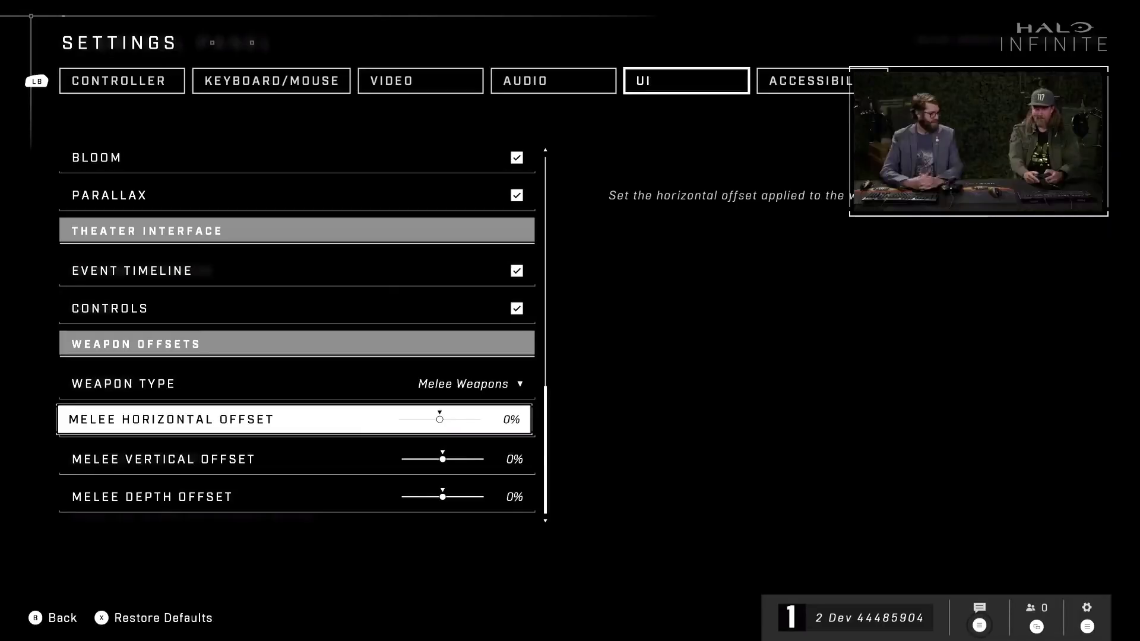
{"action": "key", "text": "Down"}
{"action": "key", "text": "Down"}
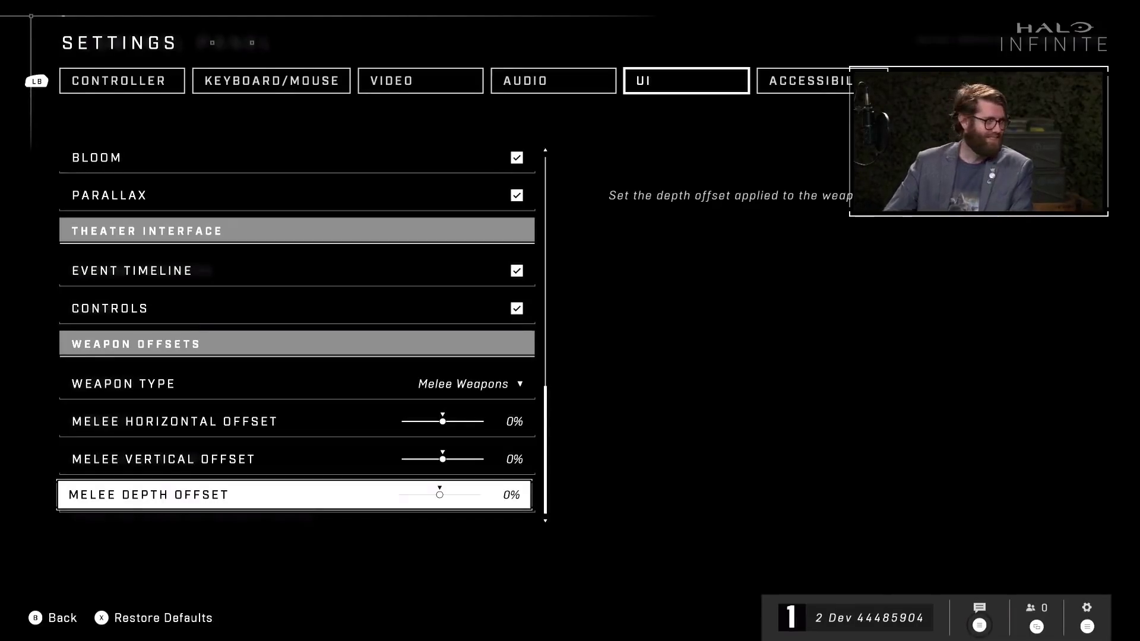
Go to the Accessibility settings and review the language, UI narration, text size and subtitle options.
{"action": "key", "text": "e"}
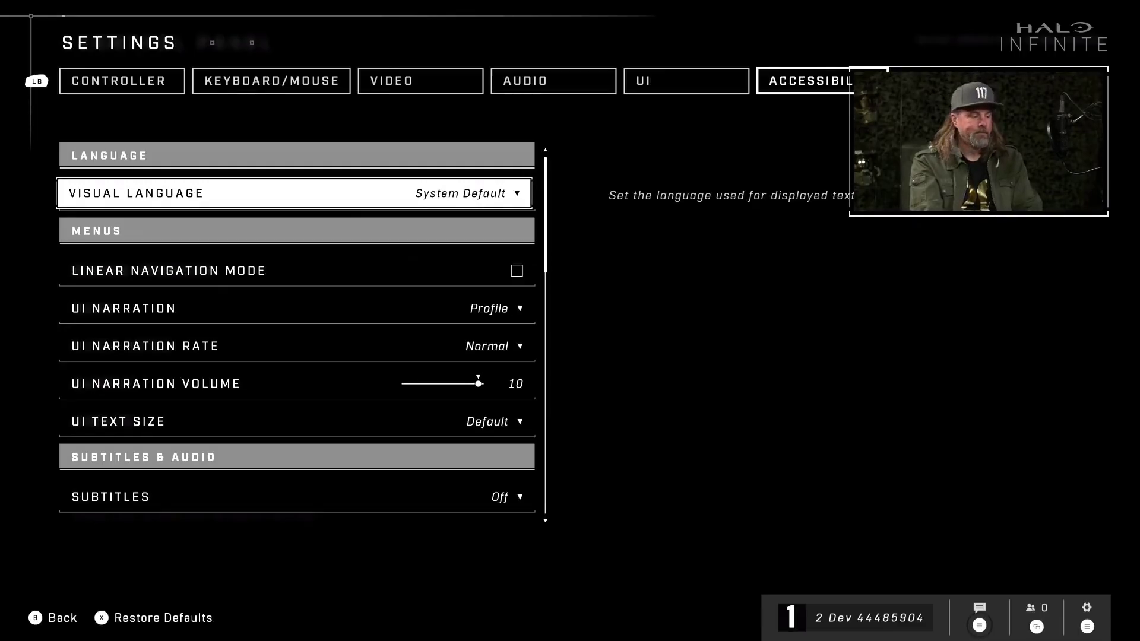
{"action": "key", "text": "Down"}
{"action": "key", "text": "Down"}
{"action": "key", "text": "Down"}
{"action": "key", "text": "Down"}
{"action": "key", "text": "Down"}
{"action": "key", "text": "Down"}
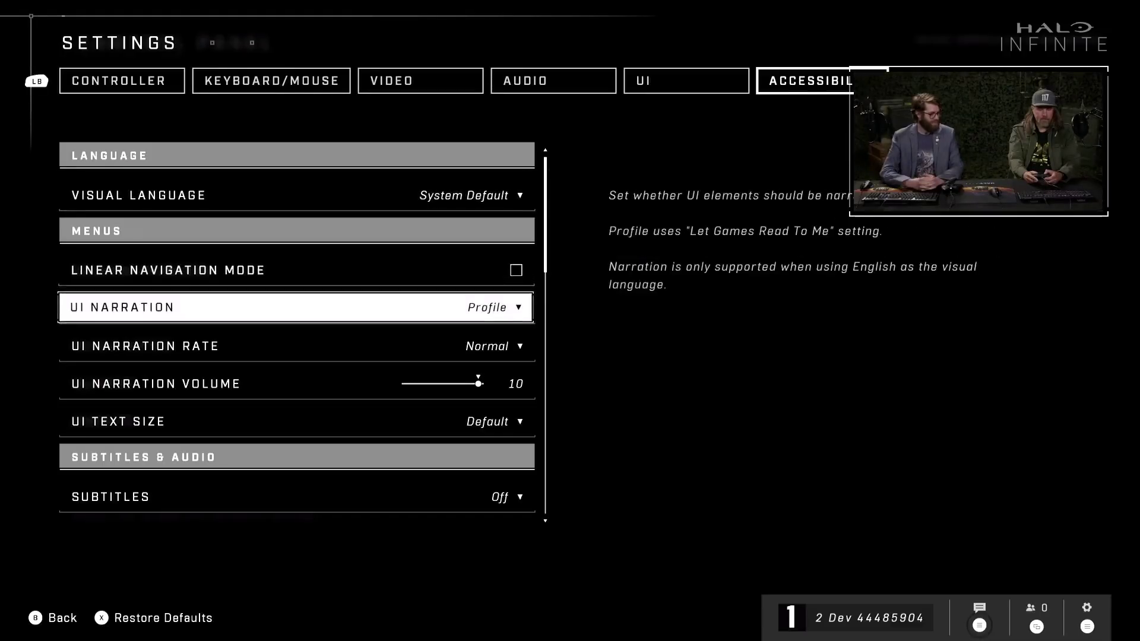
{"action": "key", "text": "Down"}
{"action": "key", "text": "Down"}
{"action": "key", "text": "Down"}
{"action": "key", "text": "Down"}
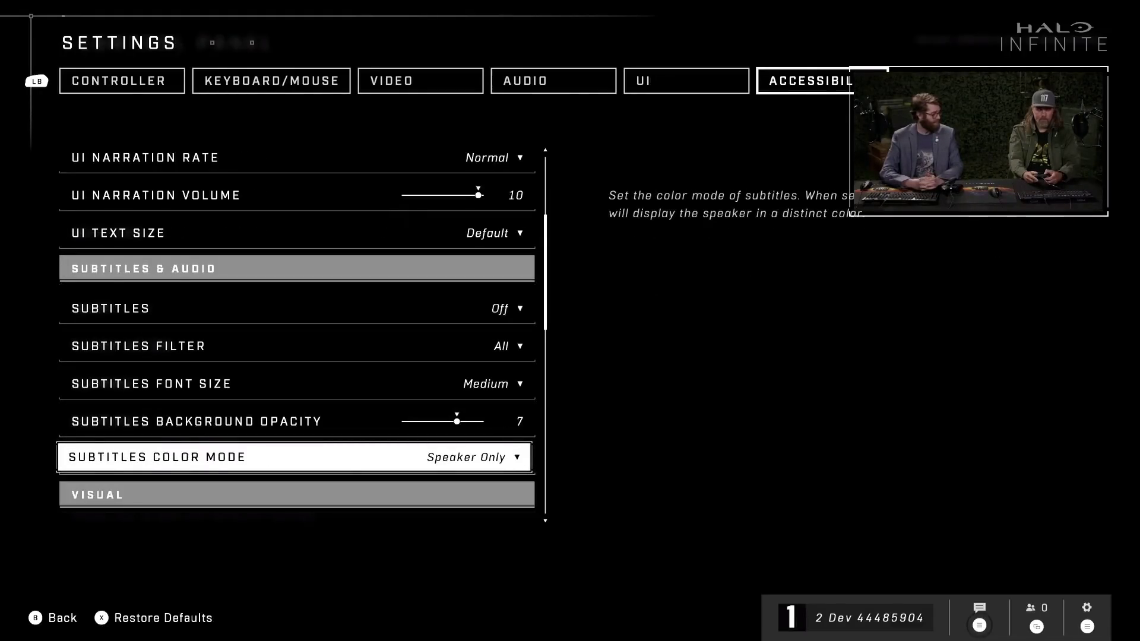
Review the remaining accessibility settings through Communication and Sensory down to CAS Sharpening, and leave the settings.
{"action": "key", "text": "Down"}
{"action": "key", "text": "Down"}
{"action": "key", "text": "Down"}
{"action": "key", "text": "Down"}
{"action": "key", "text": "Down"}
{"action": "key", "text": "Down"}
{"action": "key", "text": "Down"}
{"action": "key", "text": "Down"}
{"action": "key", "text": "Down"}
{"action": "key", "text": "Down"}
{"action": "key", "text": "Down"}
{"action": "key", "text": "Down"}
{"action": "key", "text": "Down"}
{"action": "key", "text": "Down"}
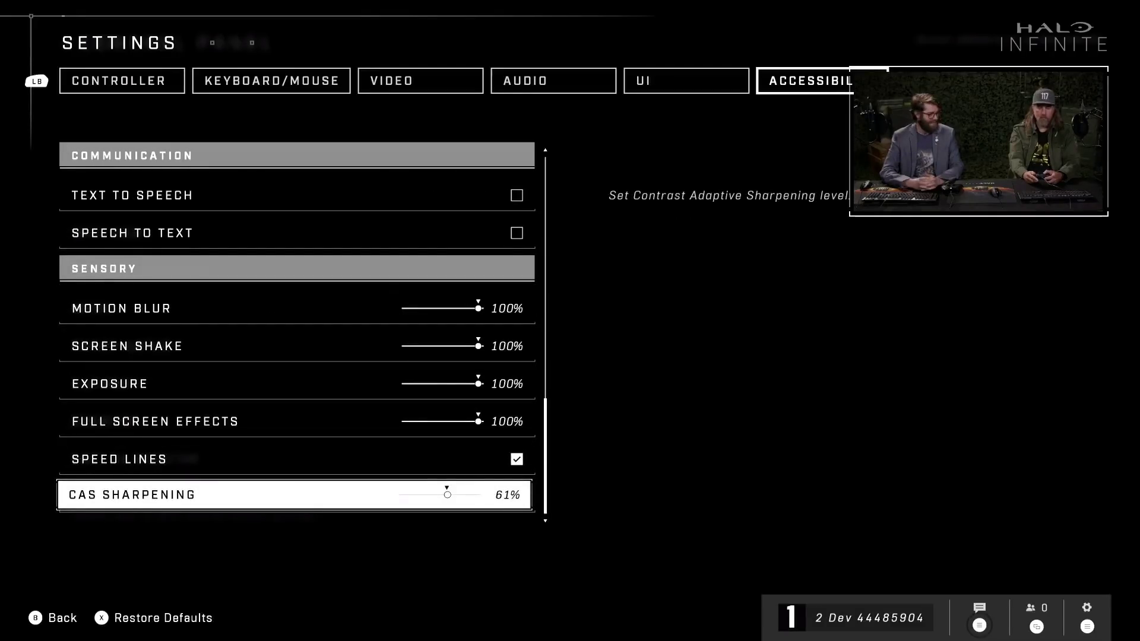
{"action": "key", "text": "Escape"}
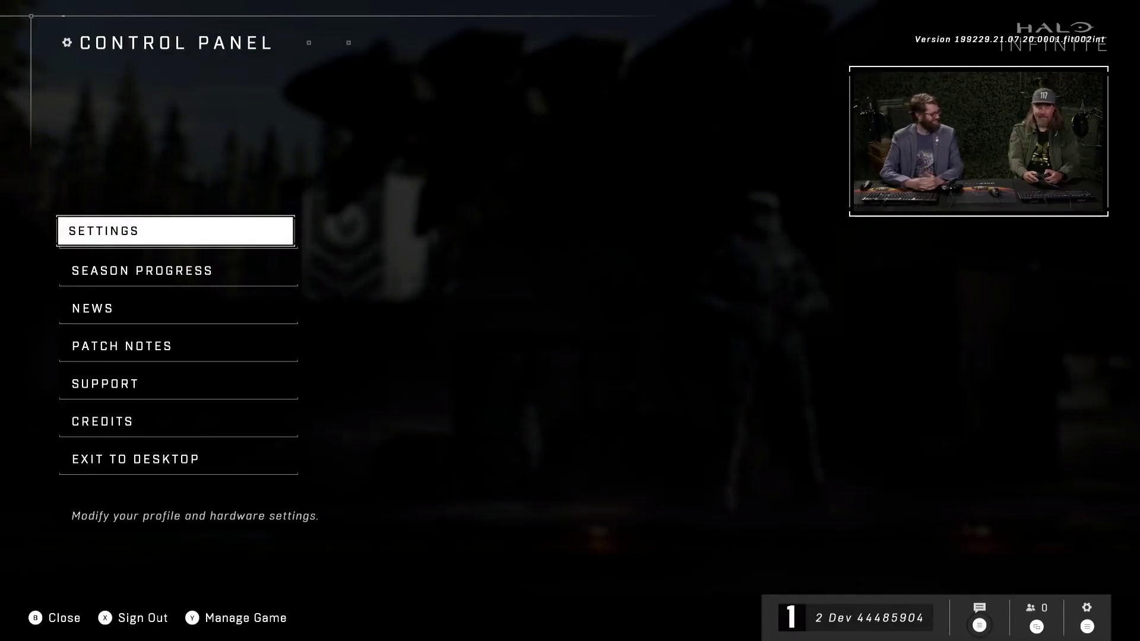
Open the News from the Control Panel, view the Tech Preview and Attention: PC Insiders! posts, and return to the main menu.
{"action": "left_click", "coordinate": [176, 307]}
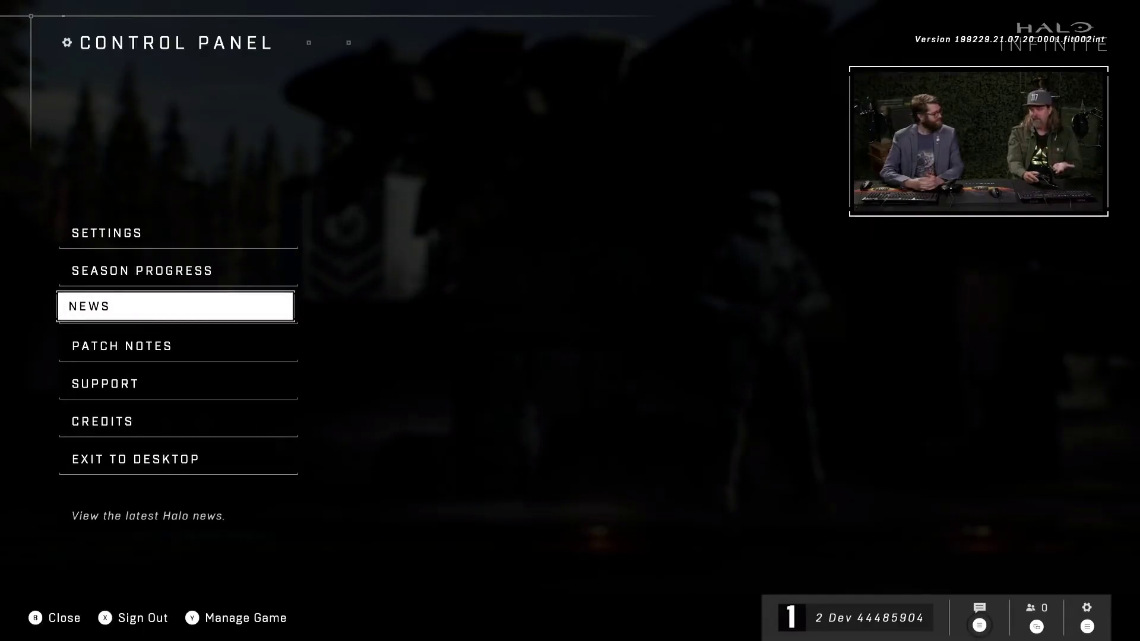
{"action": "key", "text": "Return"}
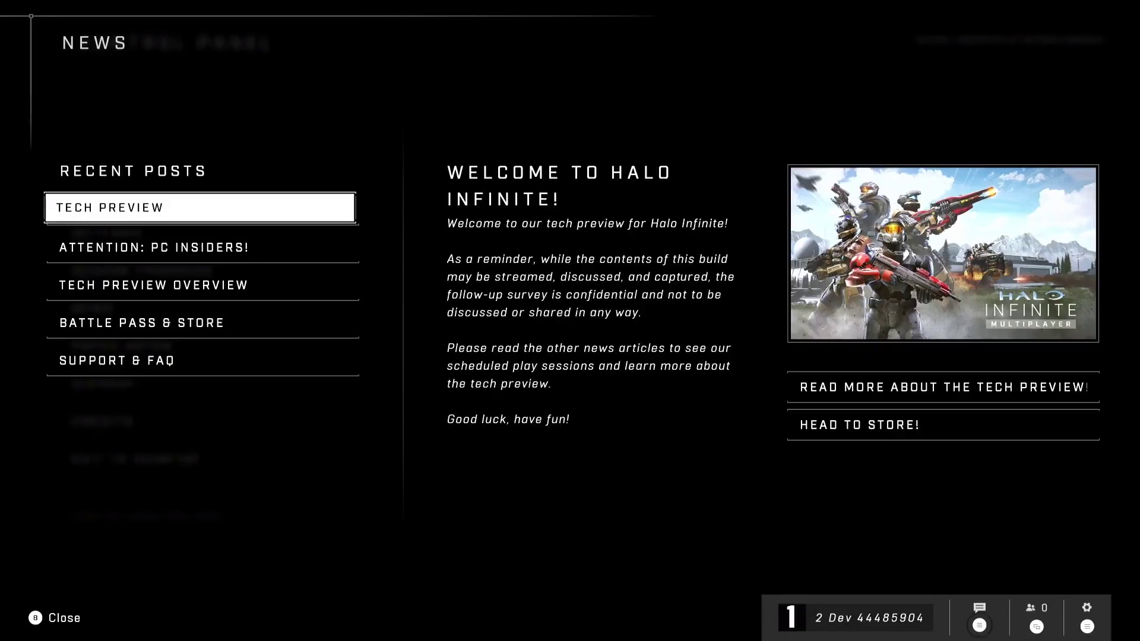
{"action": "left_click", "coordinate": [200, 245]}
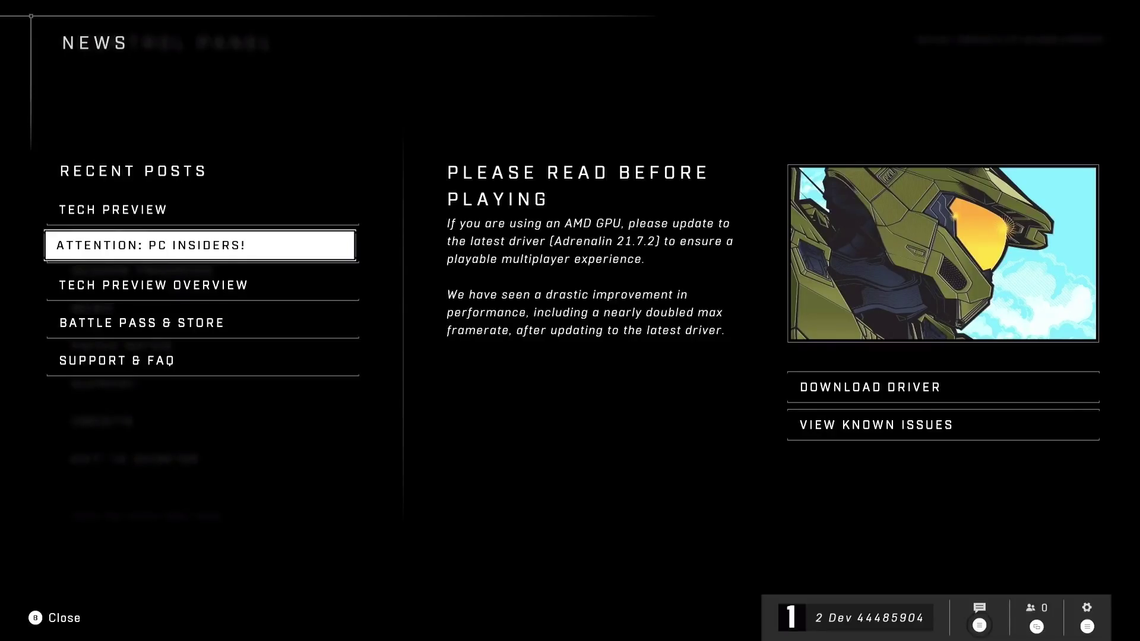
{"action": "key", "text": "Up"}
{"action": "key", "text": "Escape"}
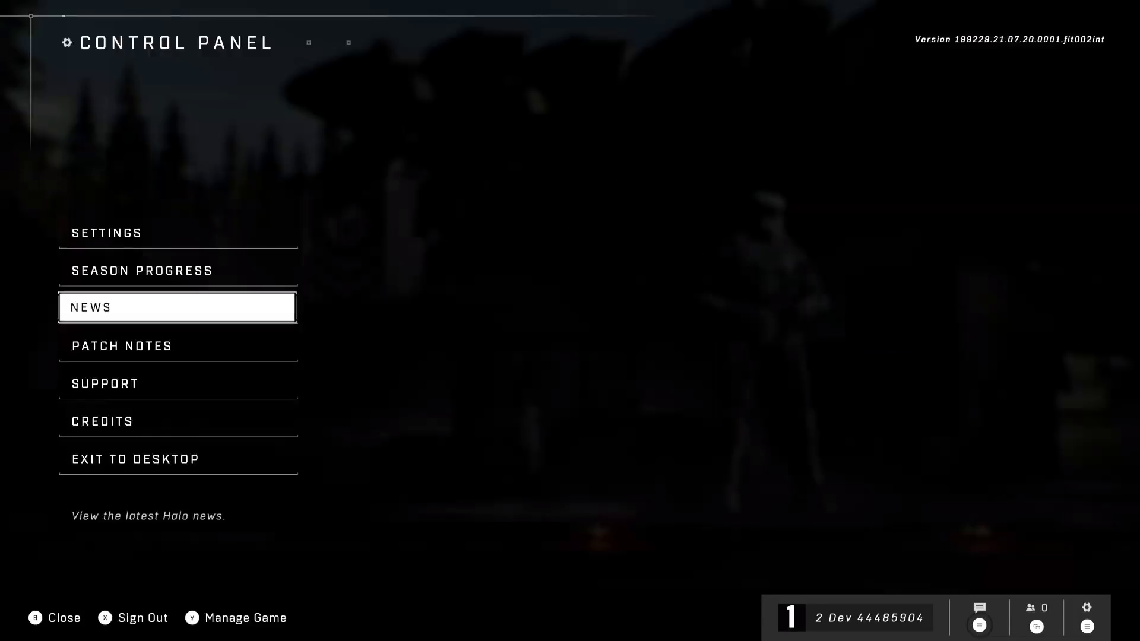
{"action": "key", "text": "Escape"}
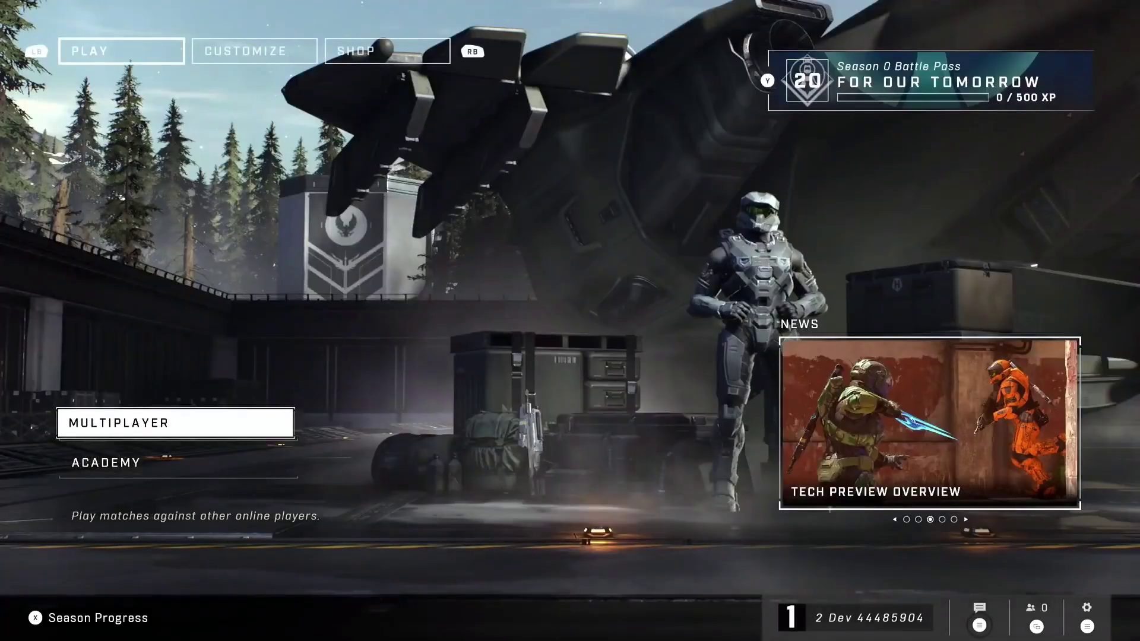